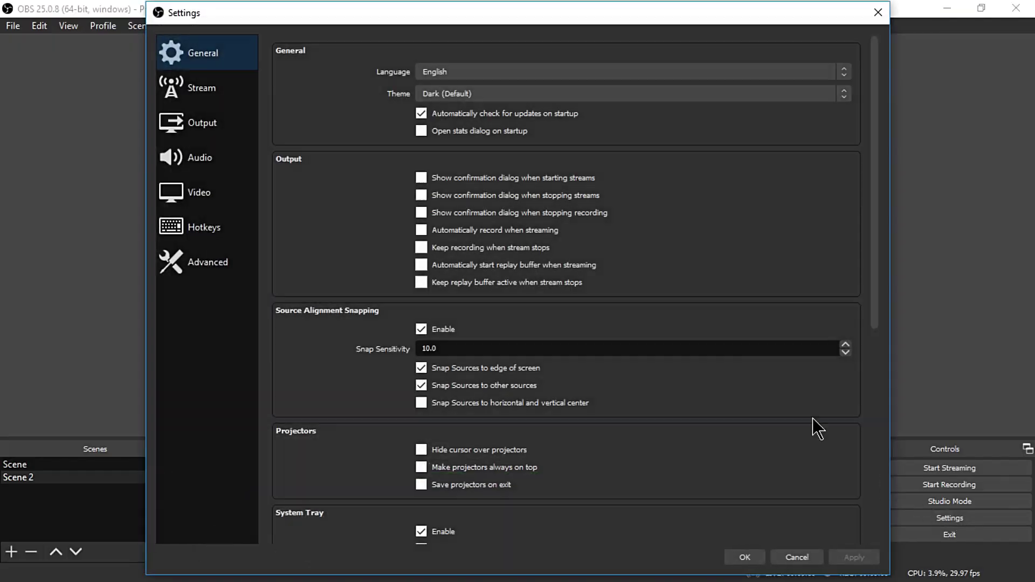
# Show OBS audio settings and list the Mic/Auxiliary Audio devices, including Line (3- ProFX).
pyautogui.click(202, 160)
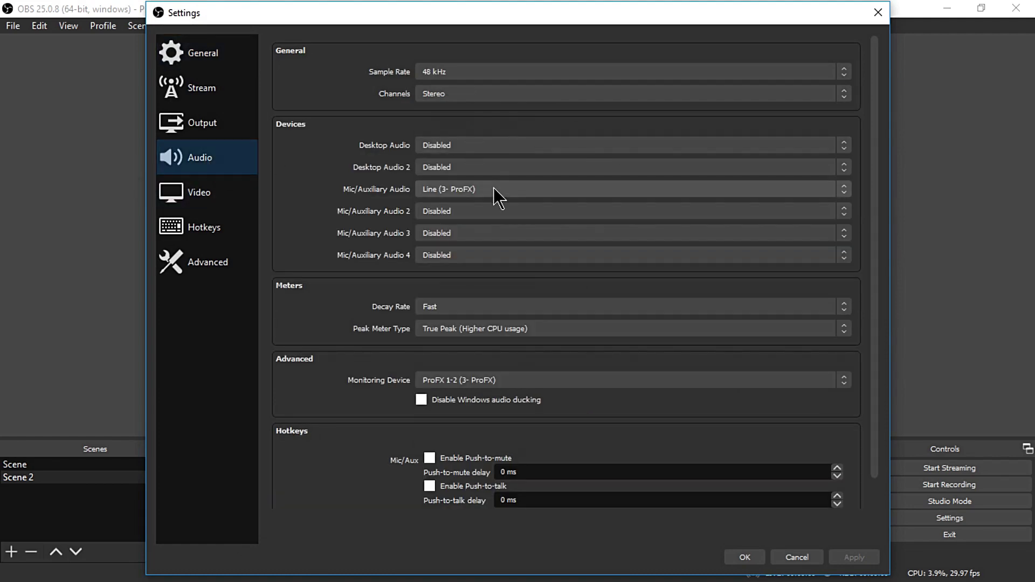
pyautogui.click(514, 190)
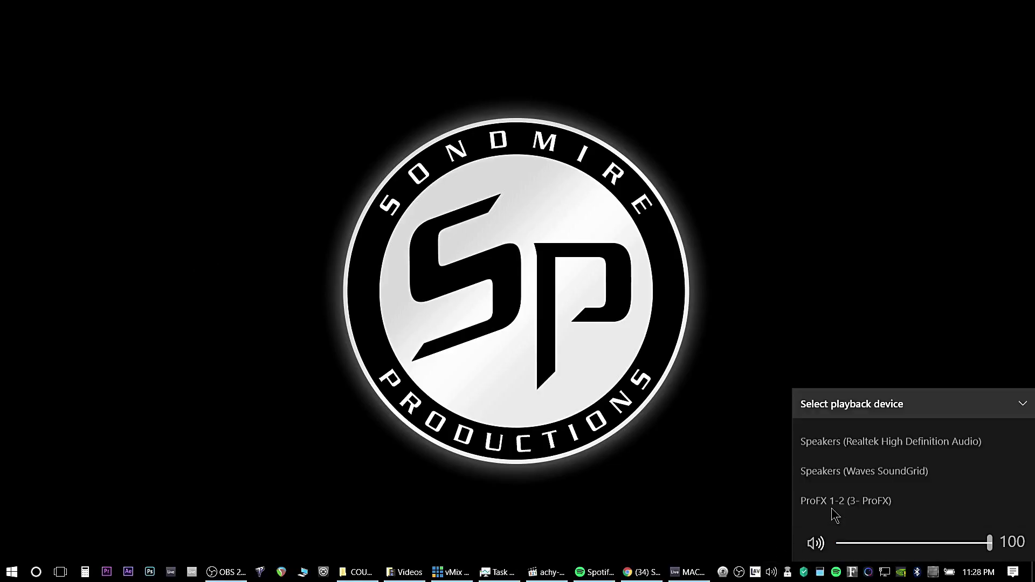
# Make ProFX 3-4 (3- ProFX) the Windows playback device.
pyautogui.scroll(-5, 849, 481)
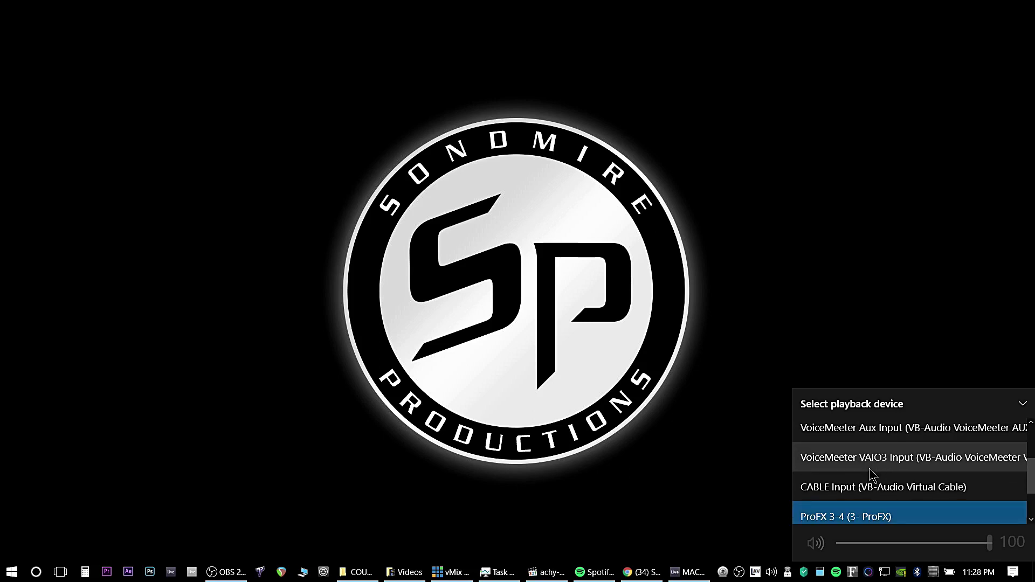
pyautogui.click(855, 492)
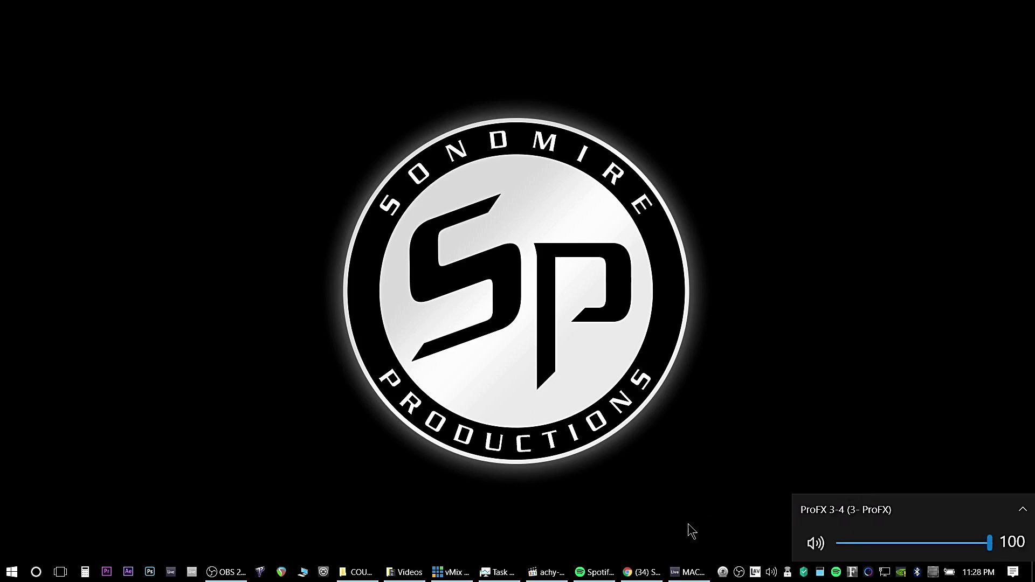
pyautogui.click(594, 572)
# Bring the Chrome window with the mackie.com homepage to the front.
pyautogui.click(642, 572)
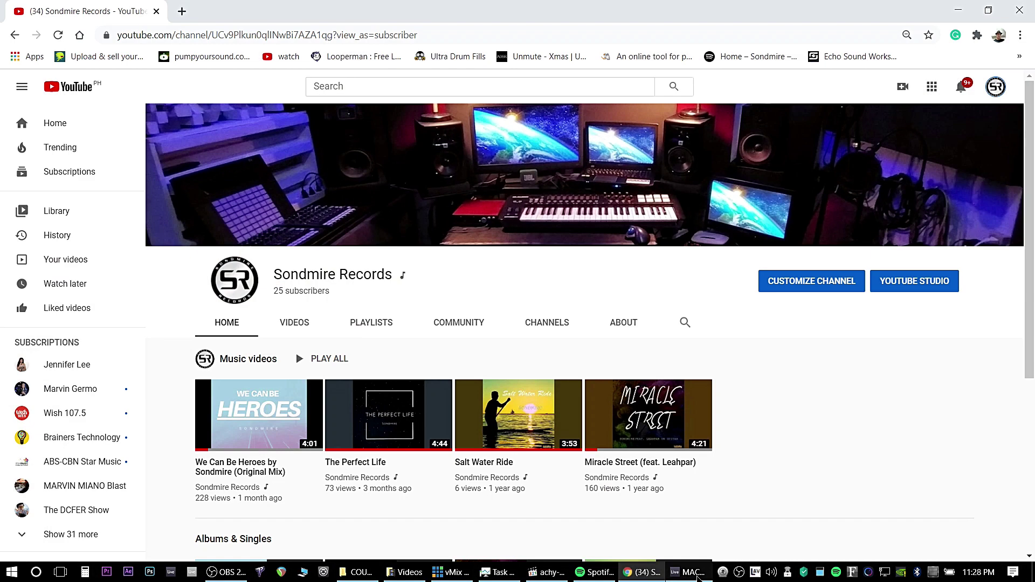
pyautogui.click(693, 573)
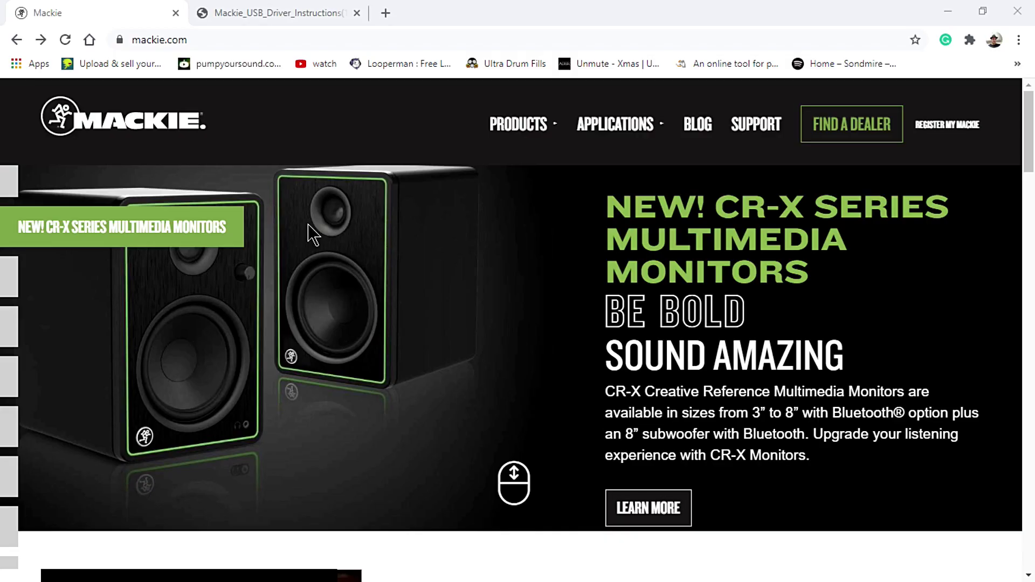
# Go from mackie.com Support to Drivers/Downloads, then Mixers, then the ProFX v3 driver downloads.
pyautogui.click(224, 40)
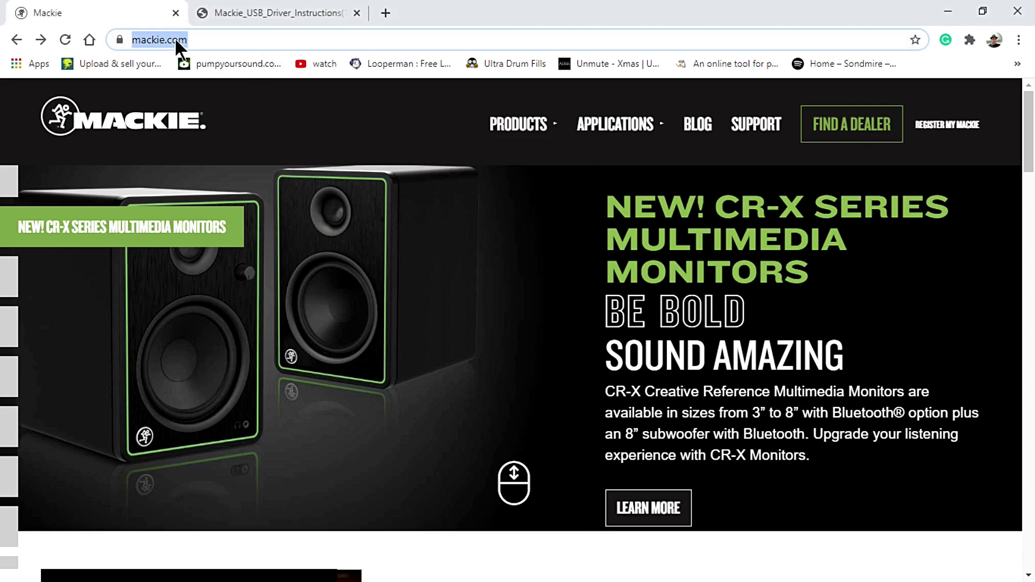
pyautogui.click(521, 315)
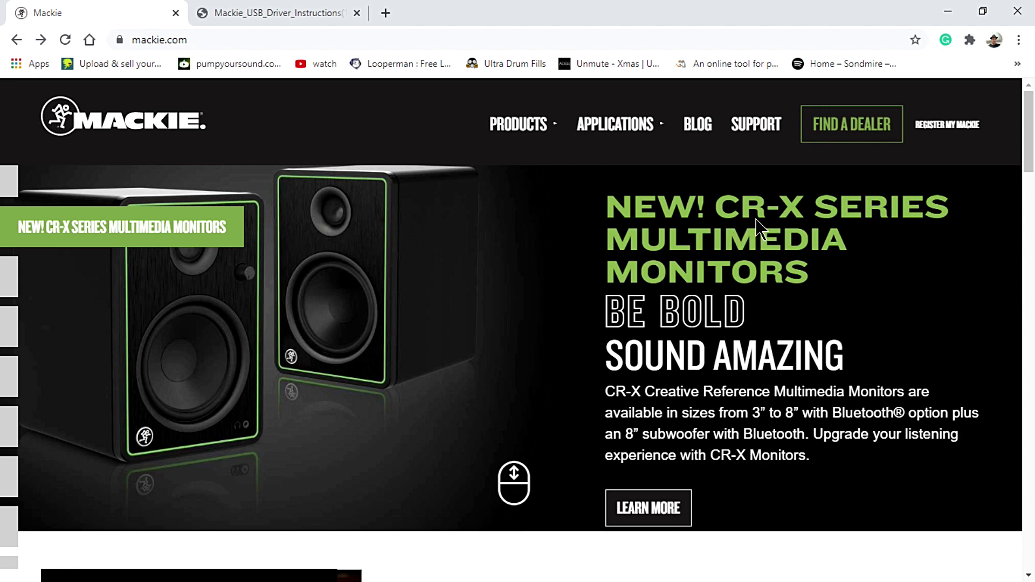
pyautogui.click(768, 130)
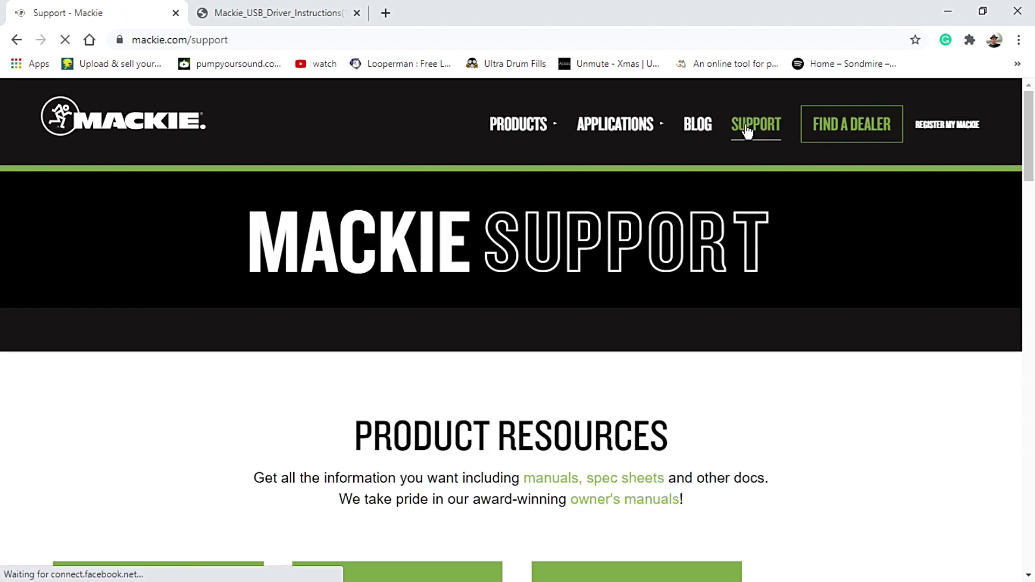
pyautogui.scroll(-5, 393, 377)
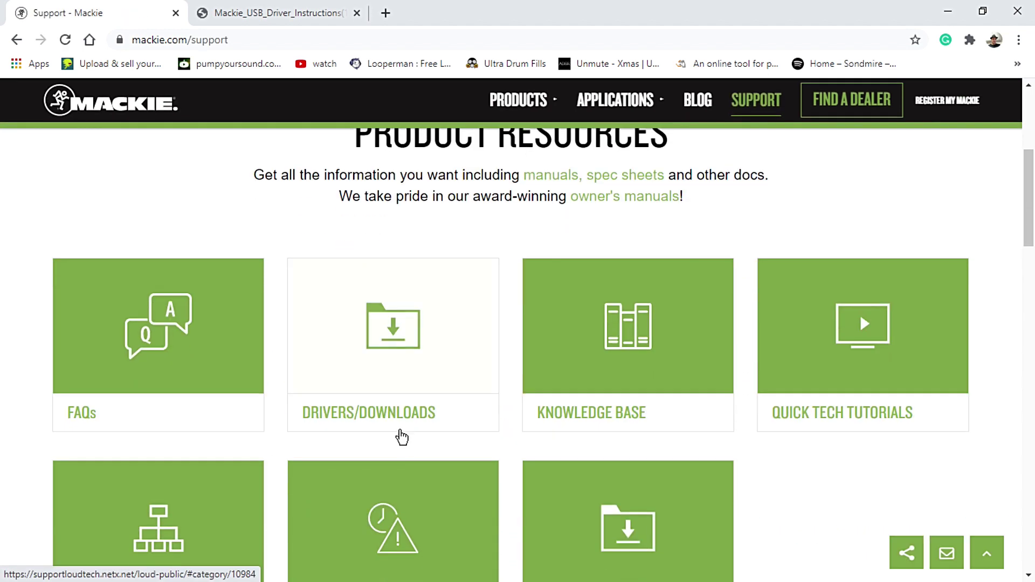
pyautogui.click(407, 372)
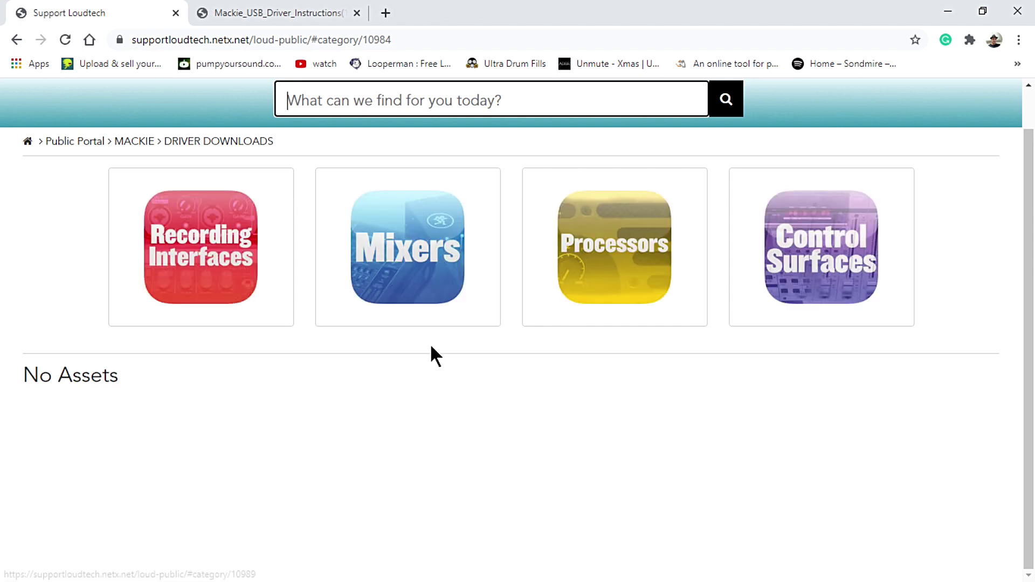
pyautogui.click(434, 284)
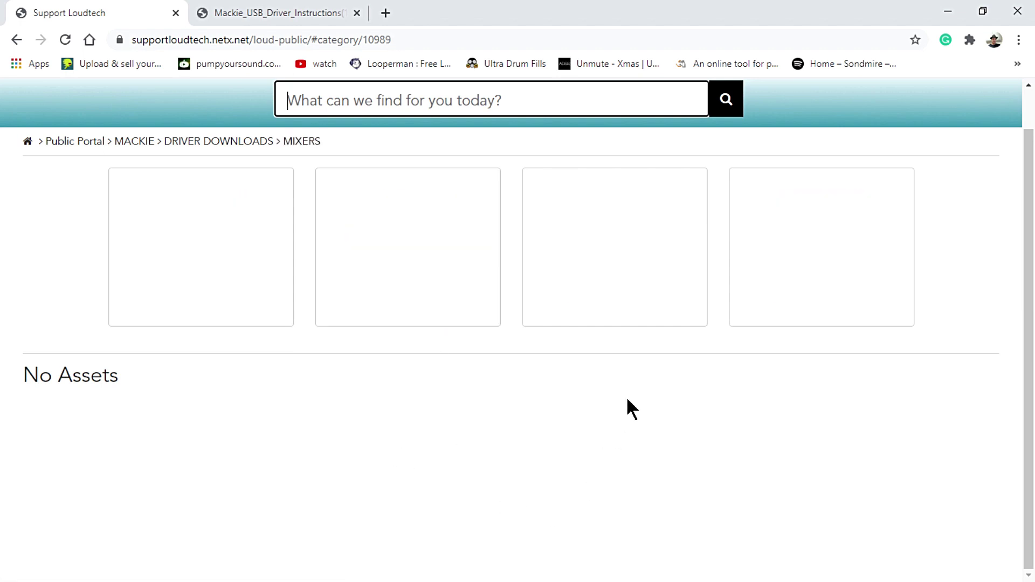
pyautogui.click(611, 268)
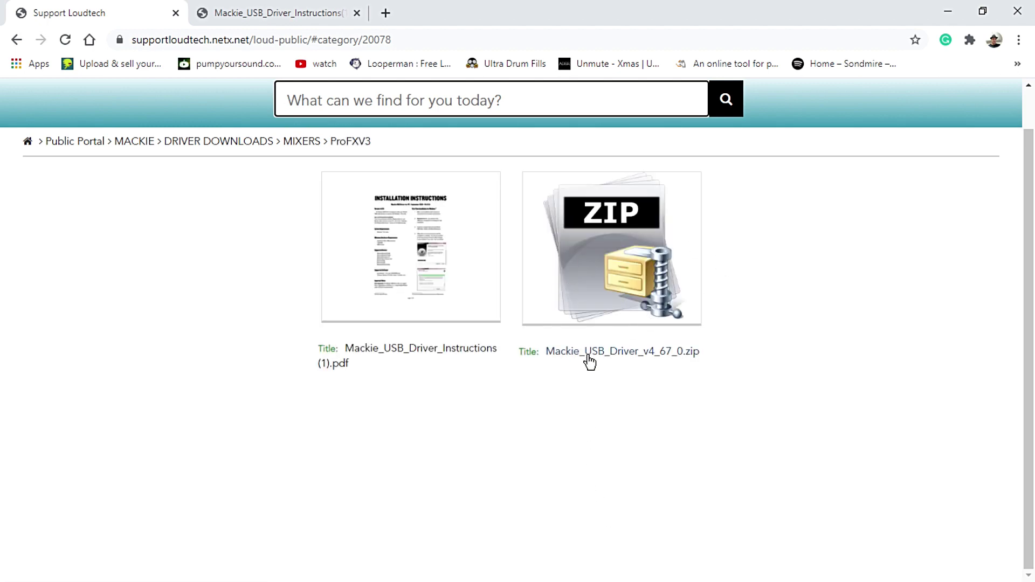
pyautogui.click(315, 12)
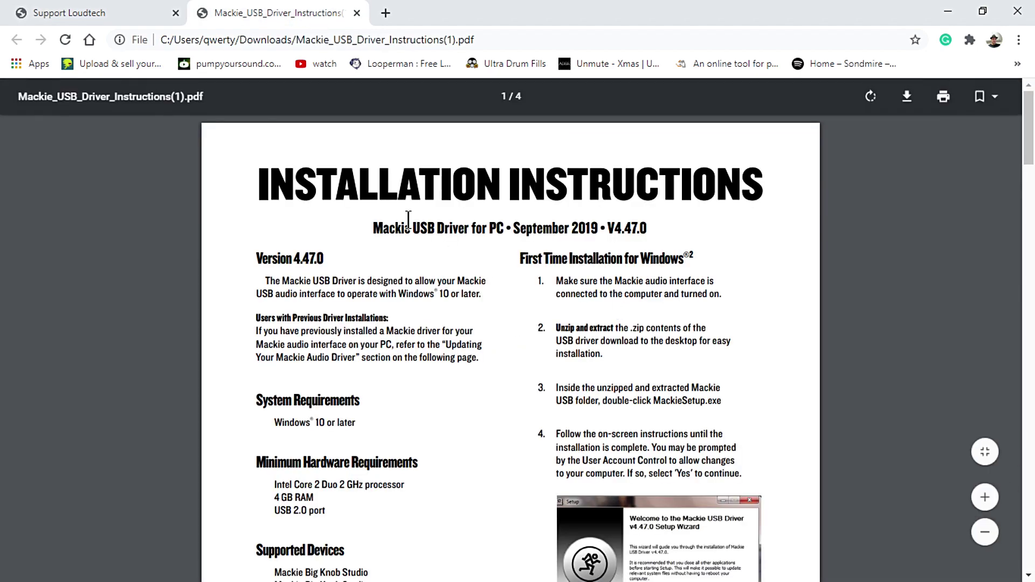
# Scroll through the first page of the Mackie USB Driver installation instructions PDF.
pyautogui.moveTo(1028, 155); pyautogui.dragTo(1031, 202)
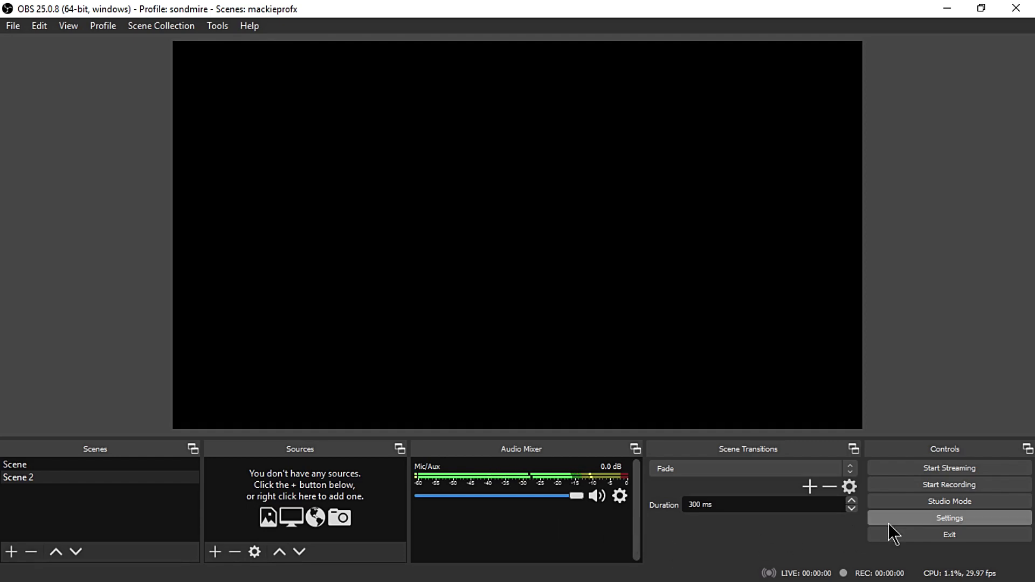
# Keep OBS audio at 48 kHz, Line (3- ProFX) mic input and ProFX 1-2 monitoring, then apply.
pyautogui.click(929, 516)
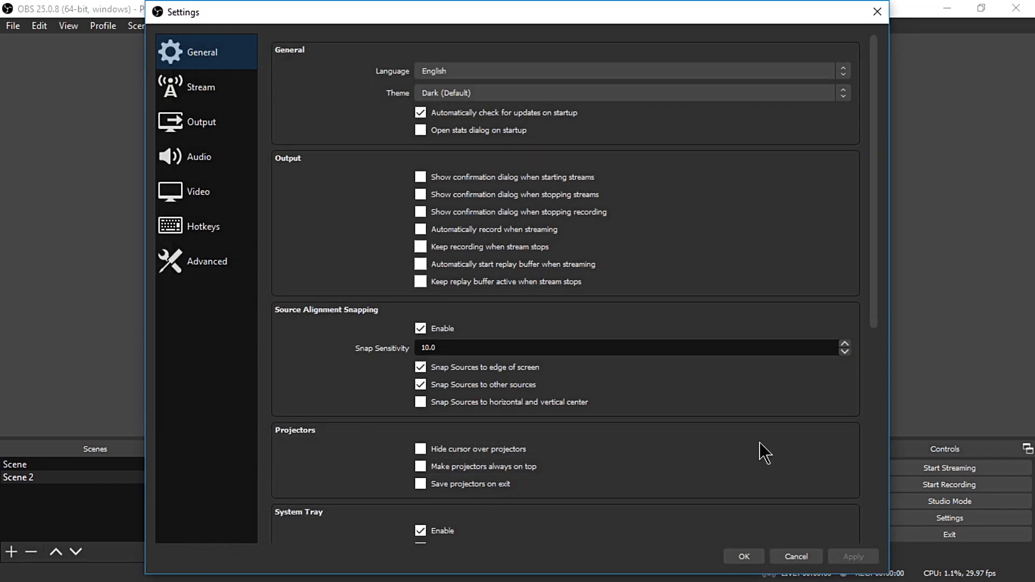
pyautogui.click(206, 153)
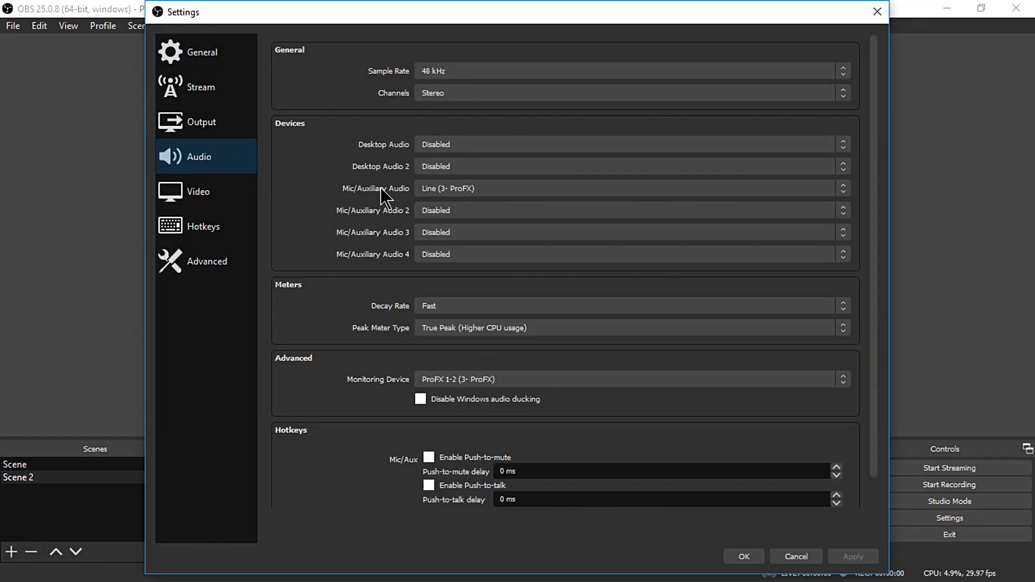
pyautogui.click(475, 190)
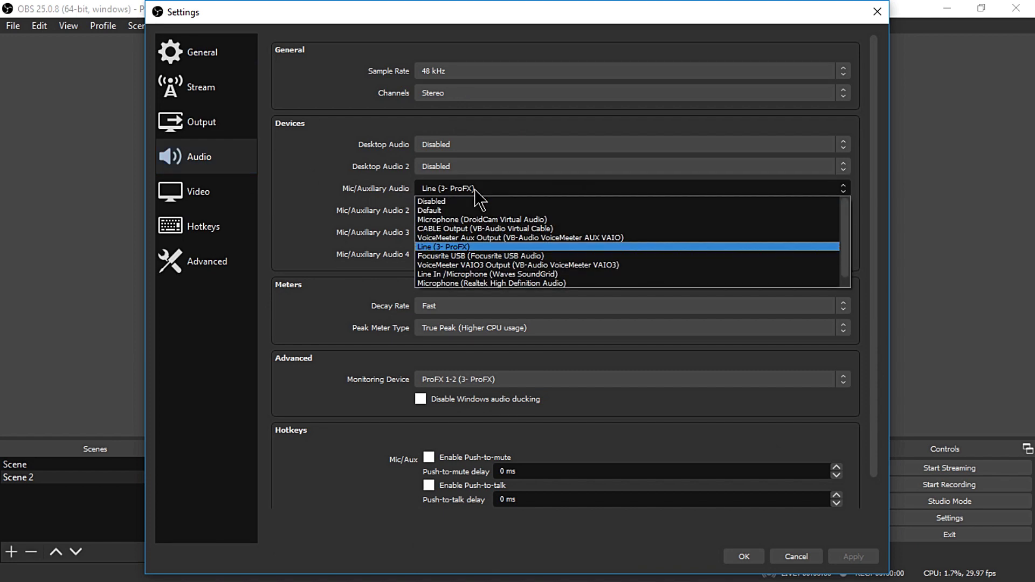
pyautogui.click(470, 247)
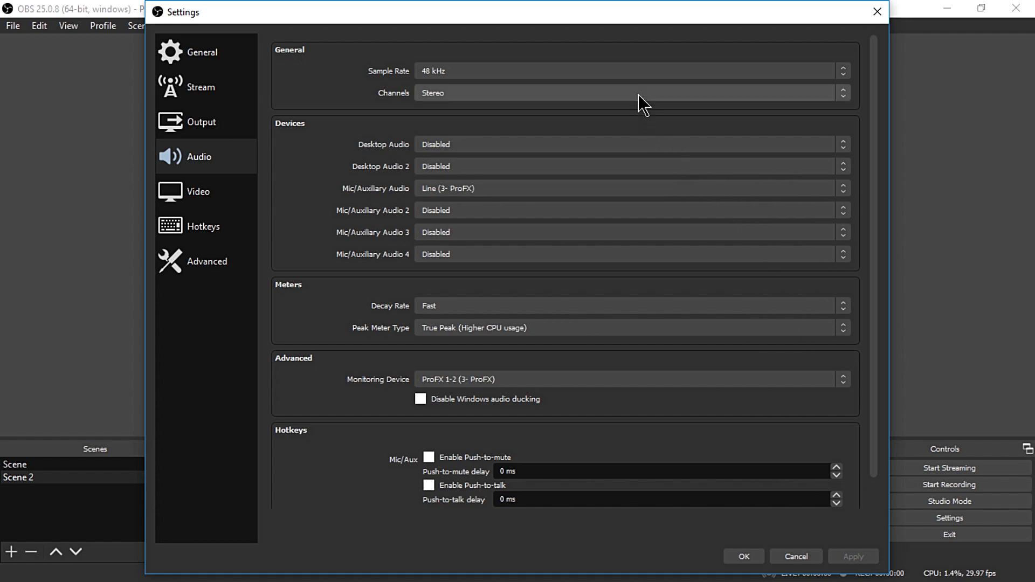
pyautogui.click(645, 73)
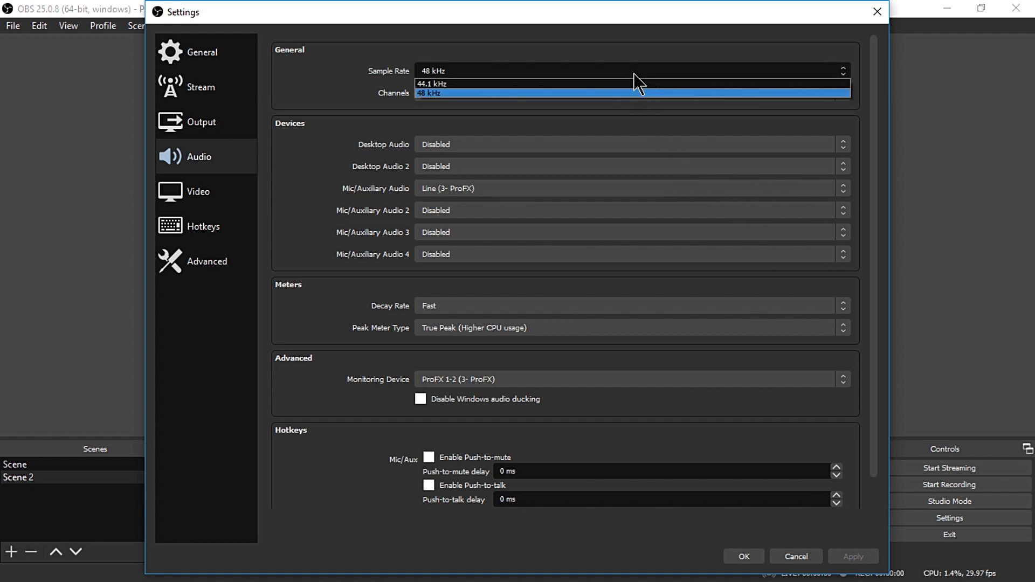
pyautogui.click(459, 102)
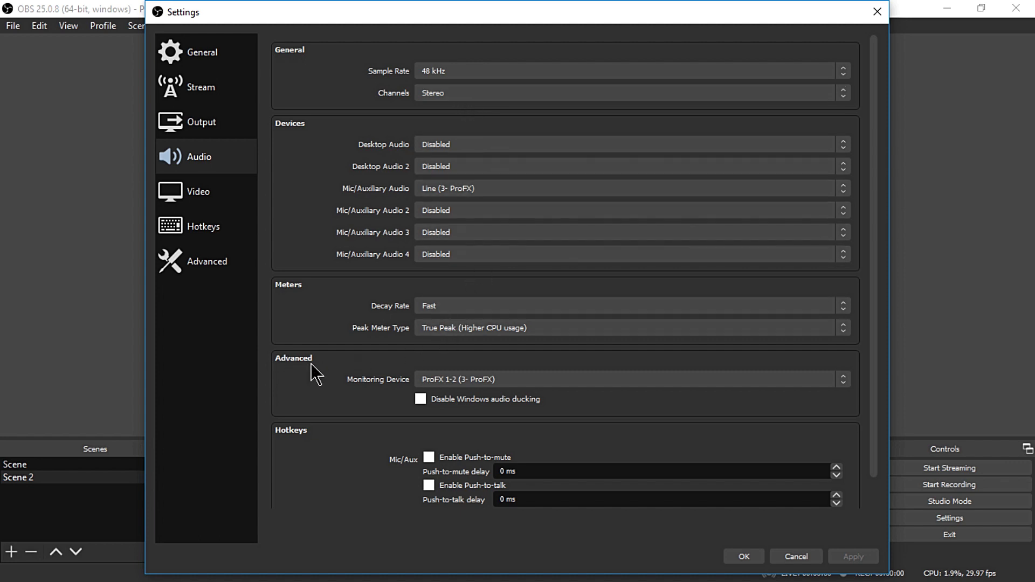
pyautogui.click(506, 380)
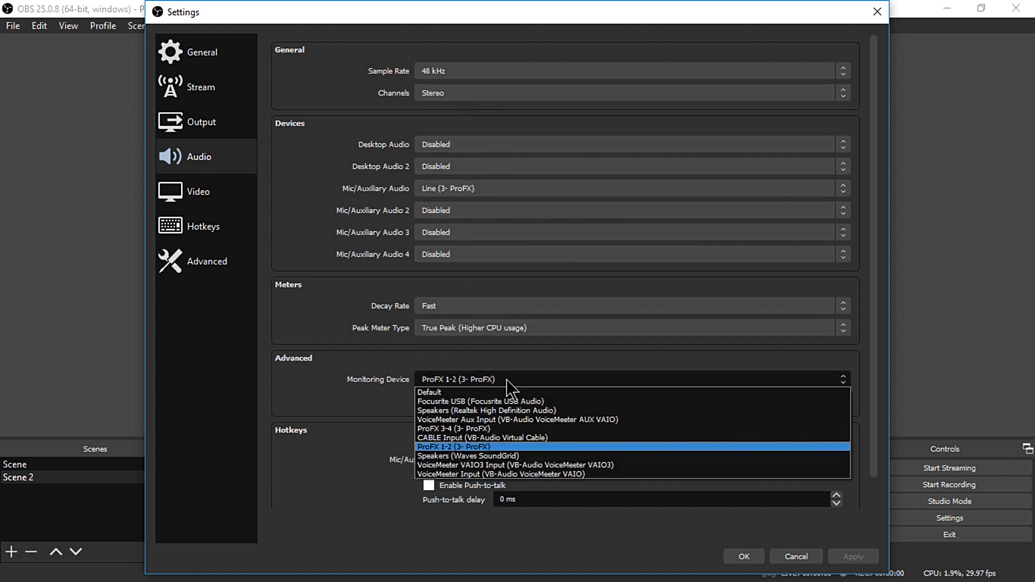
pyautogui.click(481, 449)
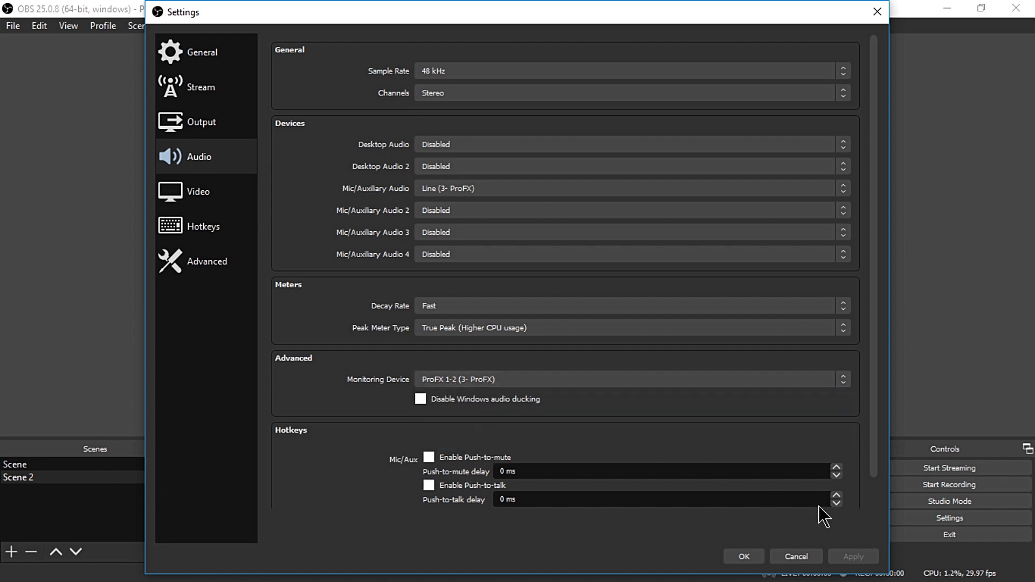
pyautogui.click(743, 556)
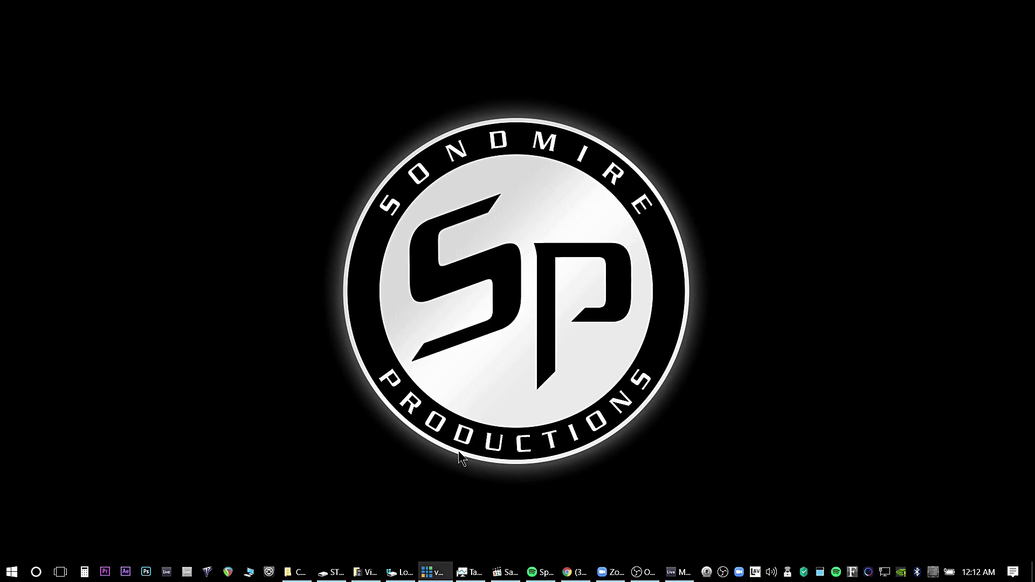
# Cycle through the media player, Spotify, Chrome and Zoom windows, returning to OBS Studio.
pyautogui.click(507, 575)
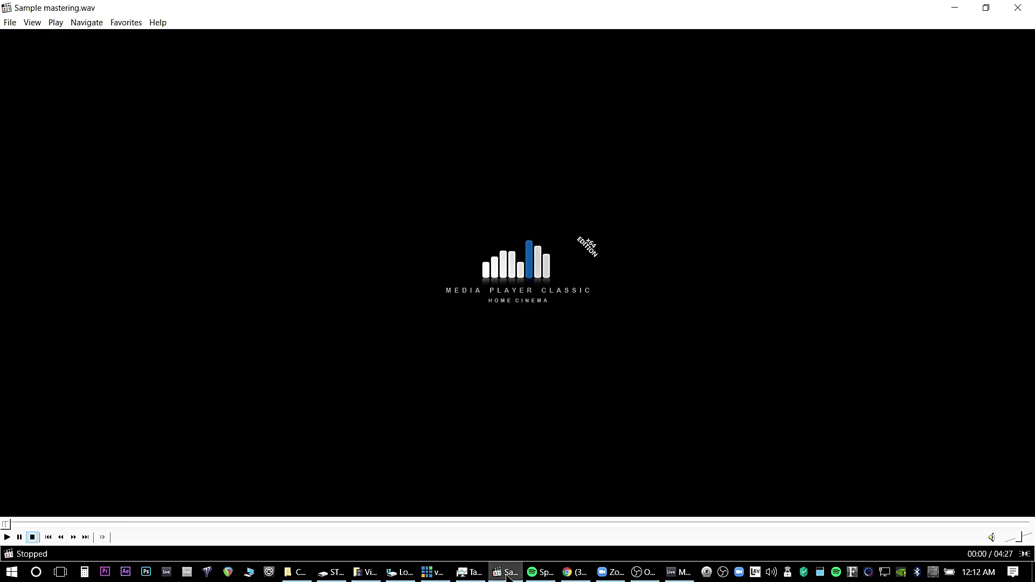
pyautogui.click(543, 572)
pyautogui.click(574, 572)
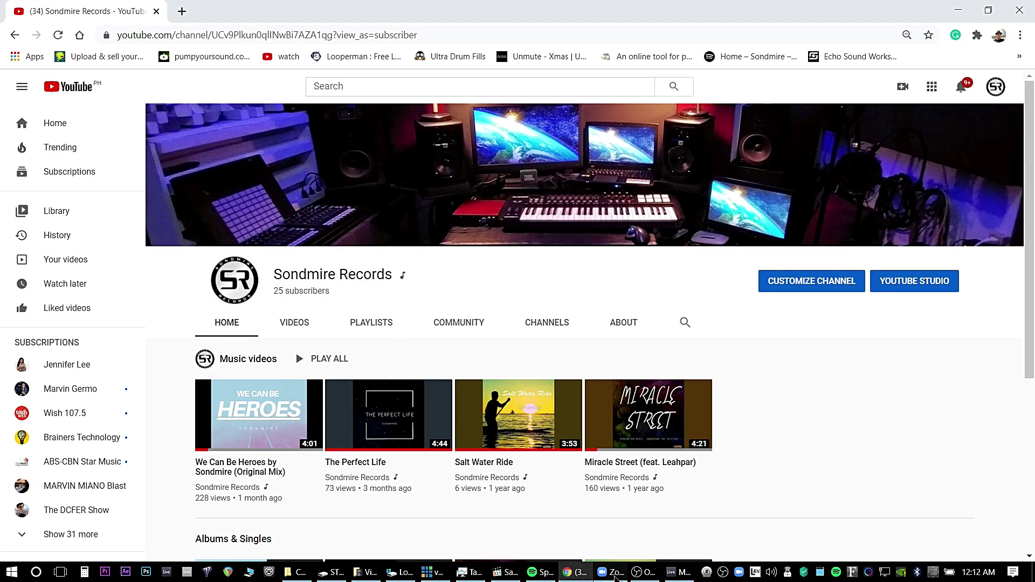
pyautogui.click(612, 572)
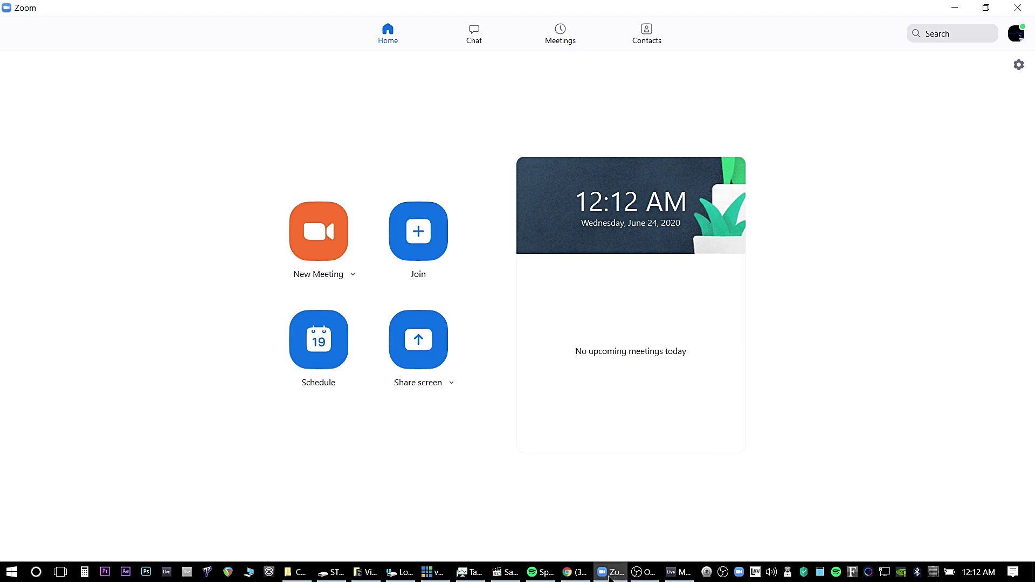
pyautogui.click(645, 572)
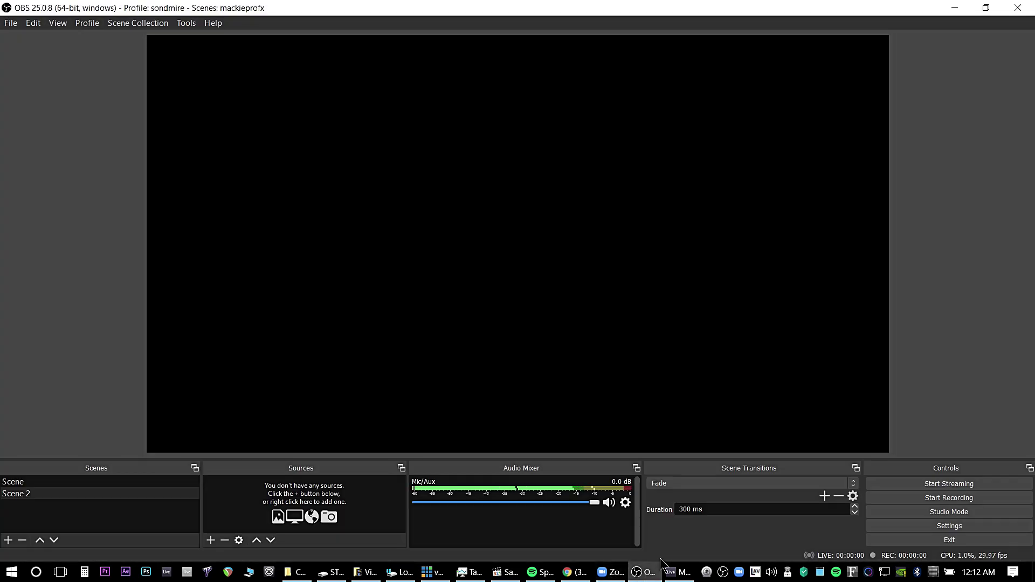
pyautogui.click(772, 573)
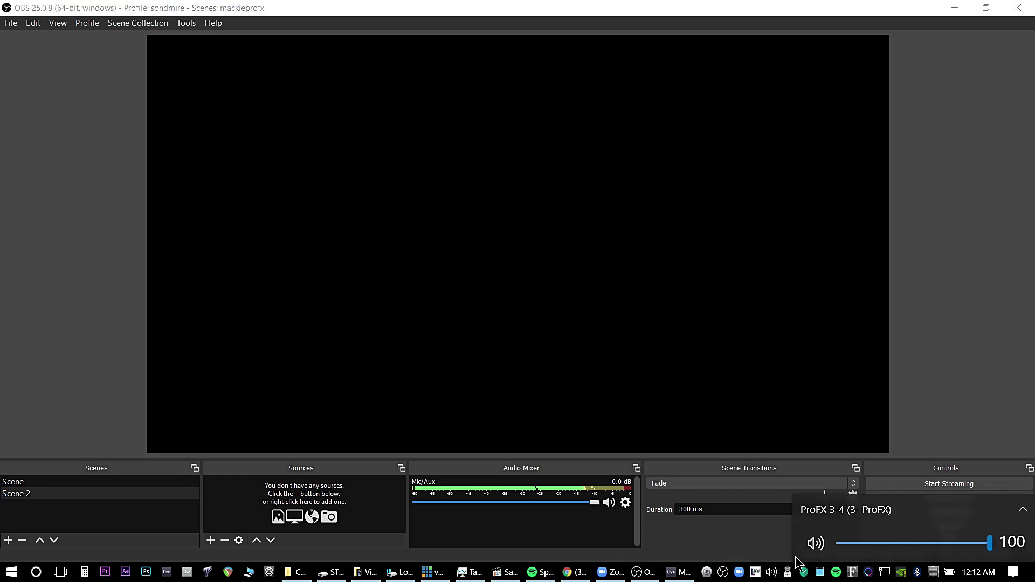
# Verify ProFX 3-4 (3- ProFX) is the selected Windows playback device.
pyautogui.click(830, 509)
pyautogui.scroll(-4, 830, 507)
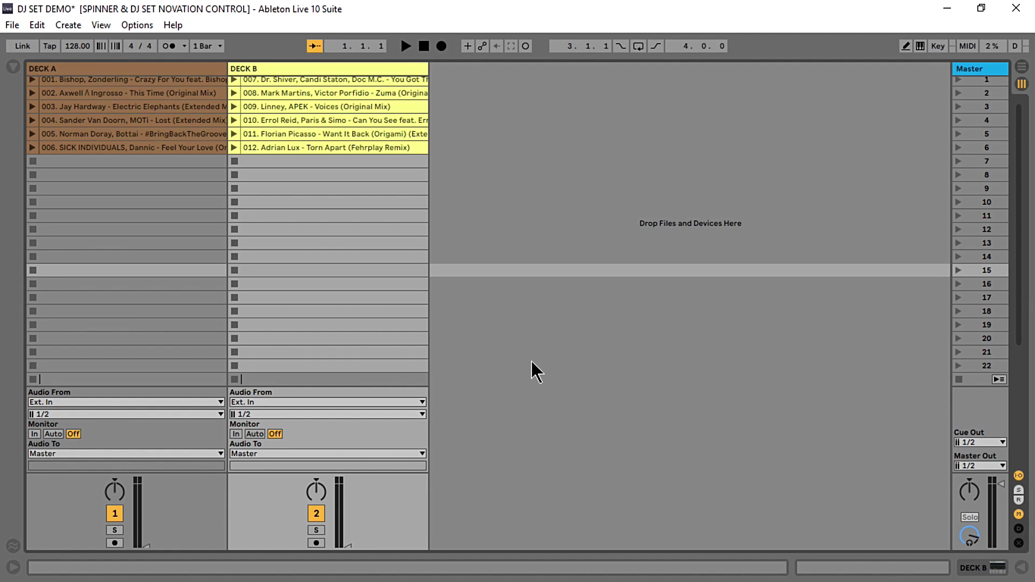
pyautogui.click(137, 25)
# Set Ableton's audio device to Mackie ASIO Driver with output pairs 1/2 and 3/4 enabled.
pyautogui.click(214, 435)
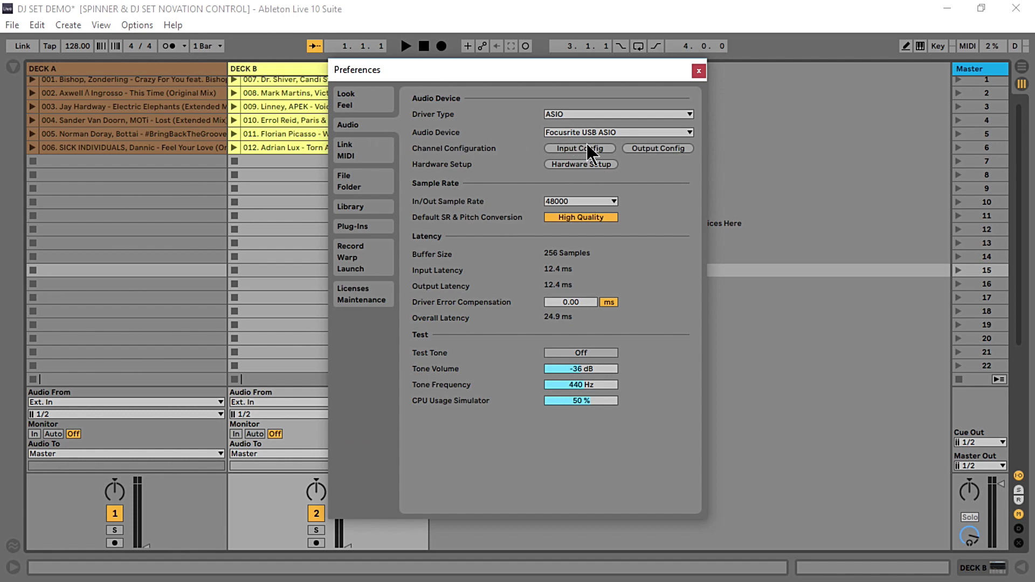
pyautogui.click(624, 132)
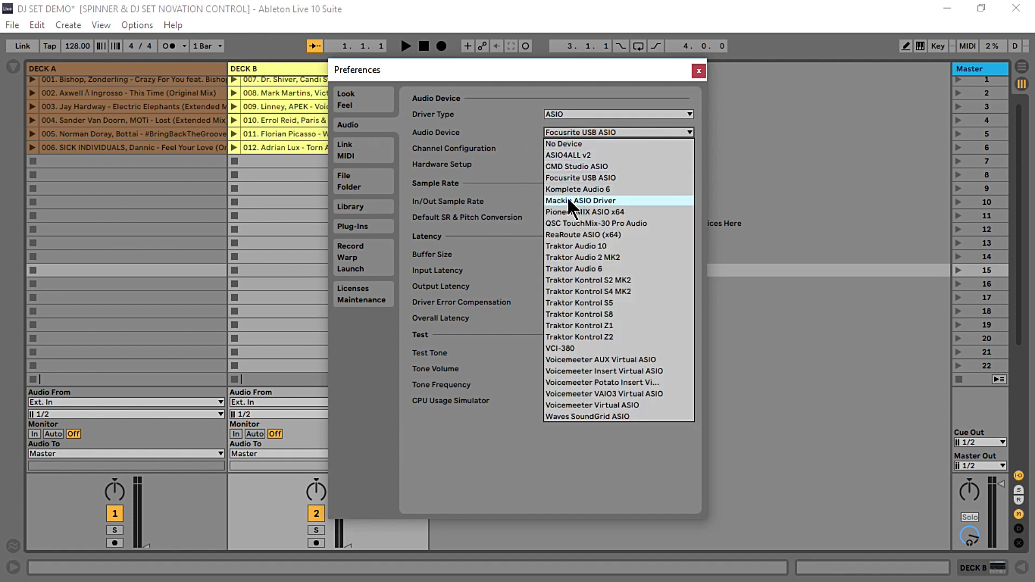
pyautogui.click(581, 200)
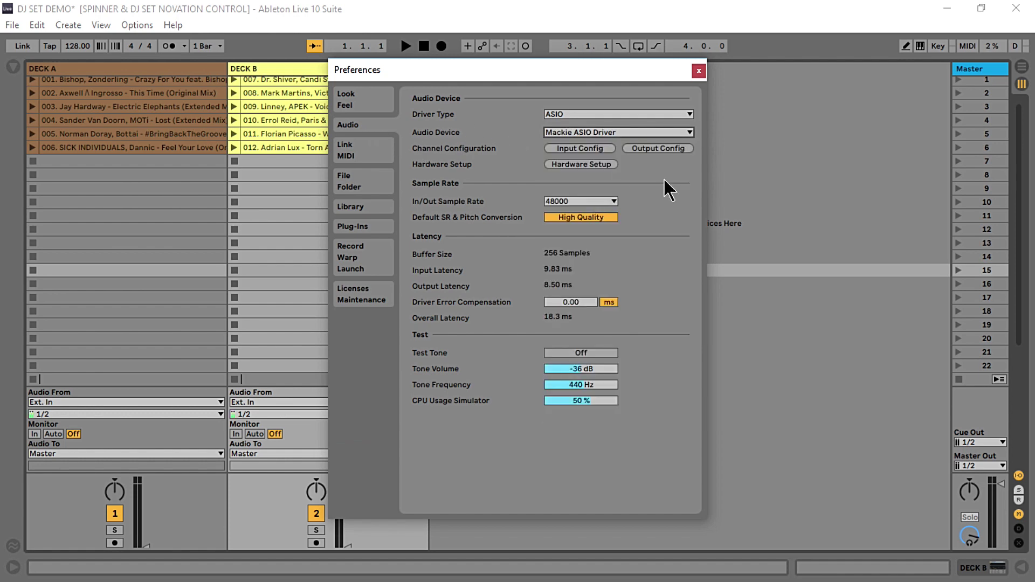
pyautogui.click(649, 148)
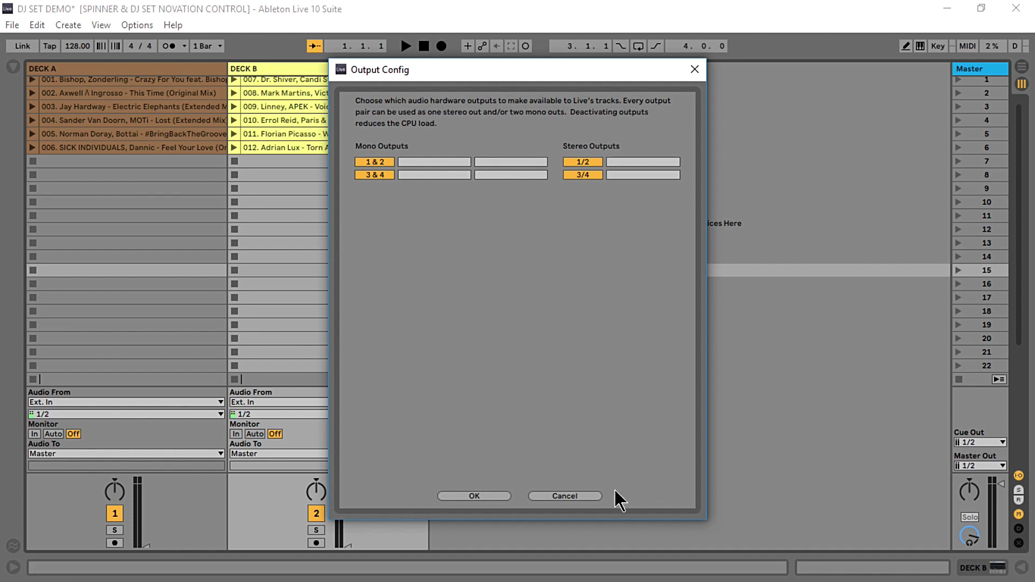
pyautogui.click(495, 495)
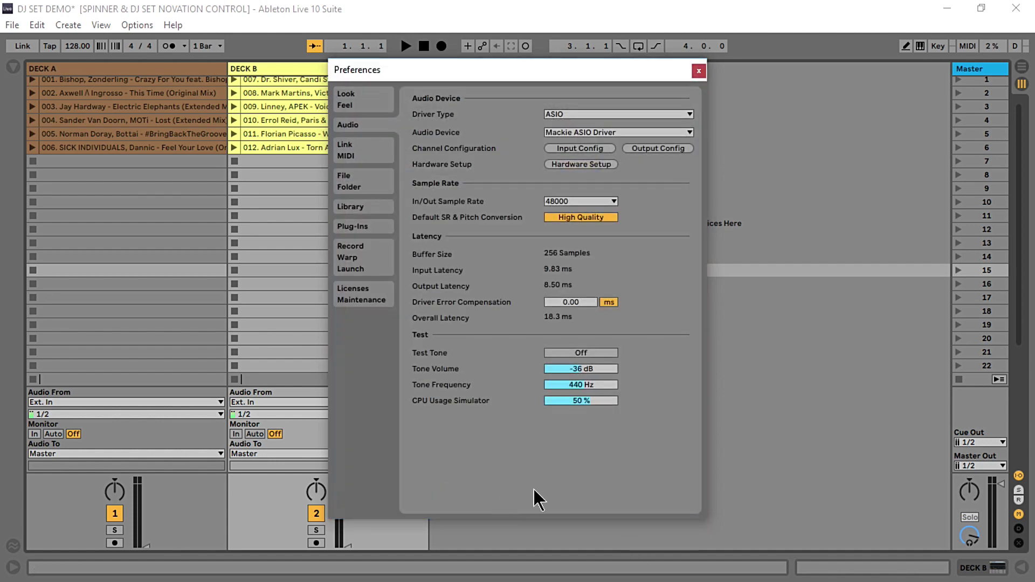
pyautogui.click(700, 71)
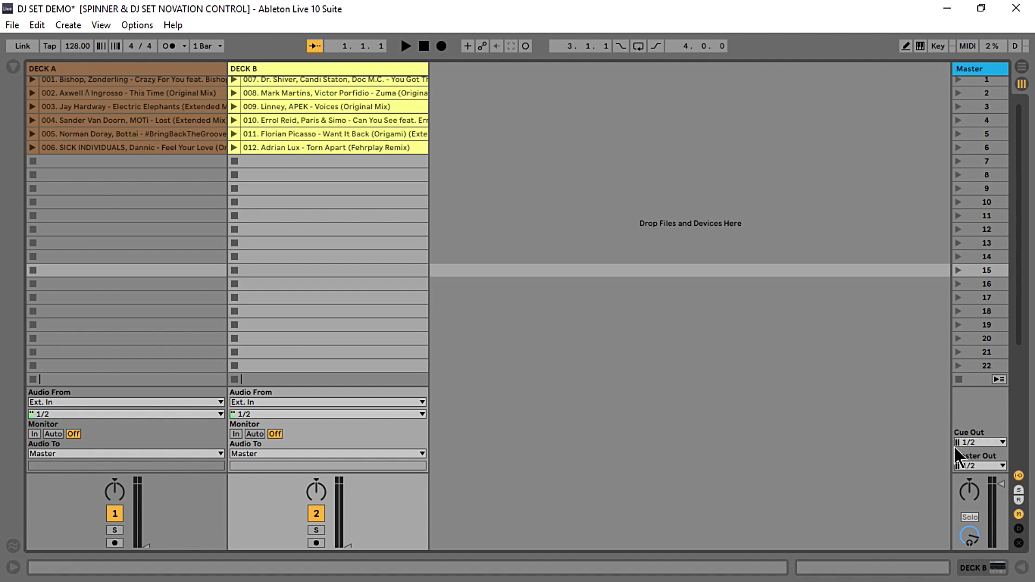
# Keep Cue Out on 1/2 and route Master Out to outputs 3/4.
pyautogui.click(993, 445)
pyautogui.click(981, 462)
pyautogui.click(985, 465)
pyautogui.click(980, 488)
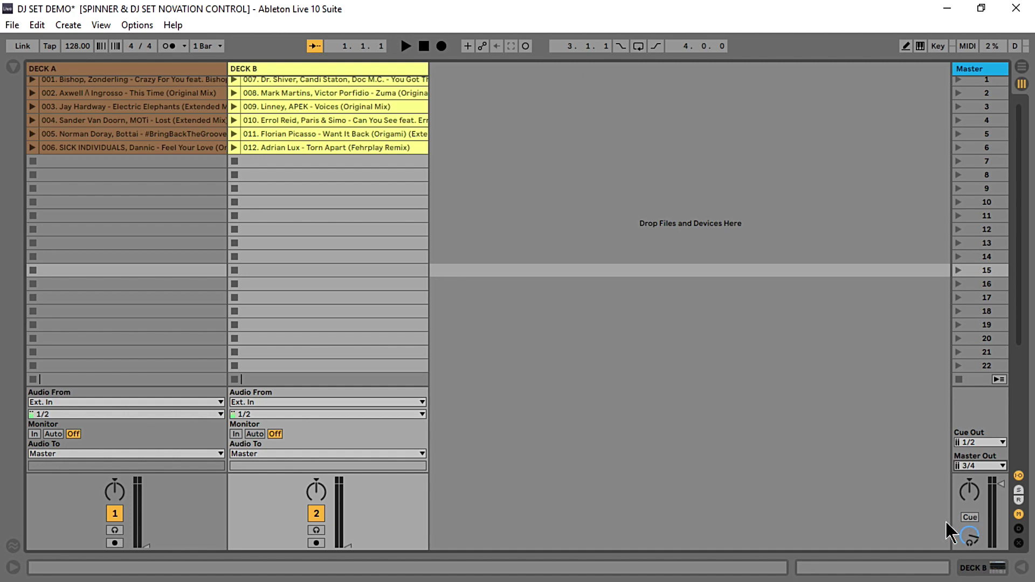
# Set the Solo/Cue switch to Cue and cue Deck A to the headphones.
pyautogui.click(970, 518)
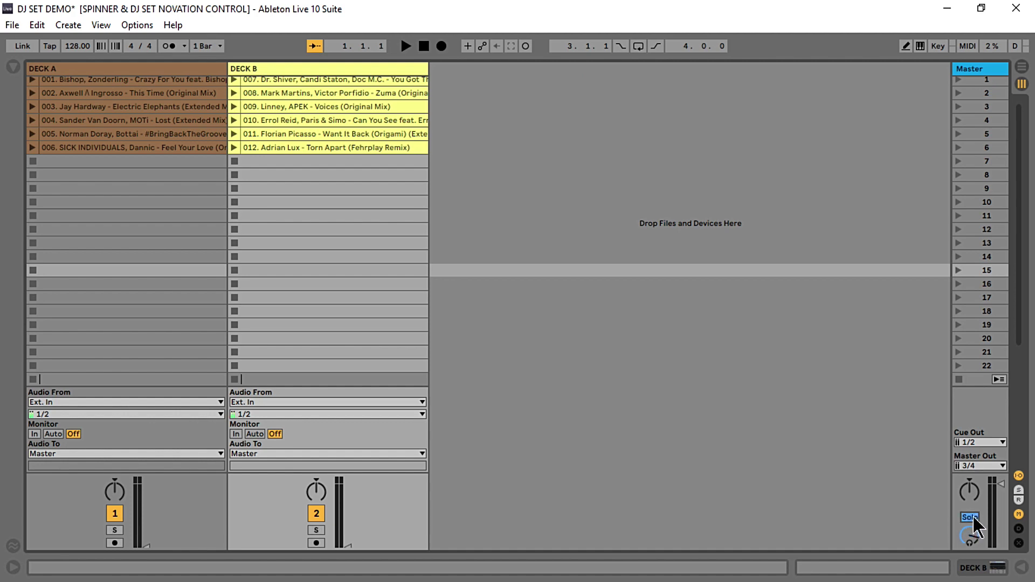
pyautogui.click(970, 518)
pyautogui.click(317, 529)
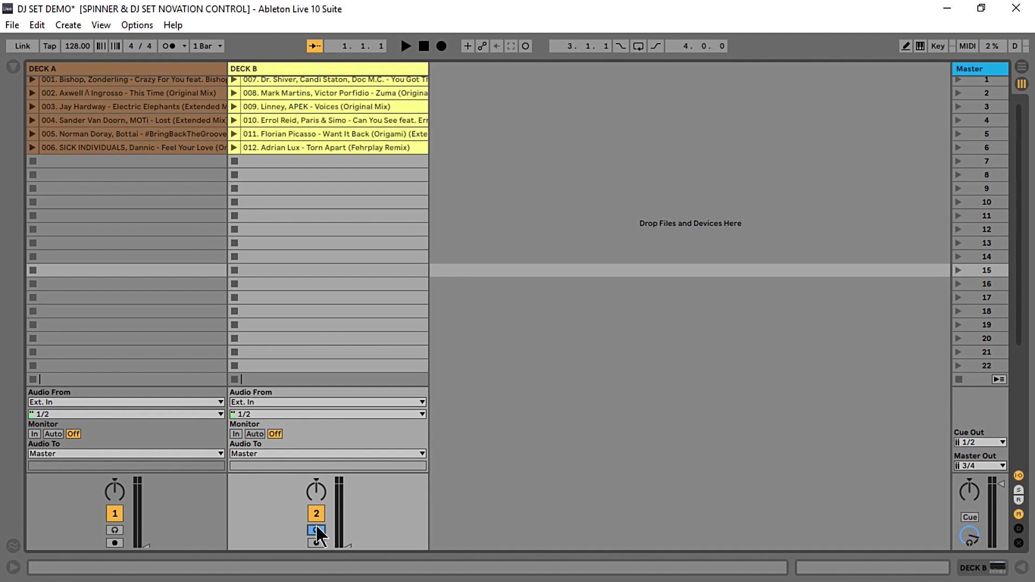
pyautogui.click(114, 530)
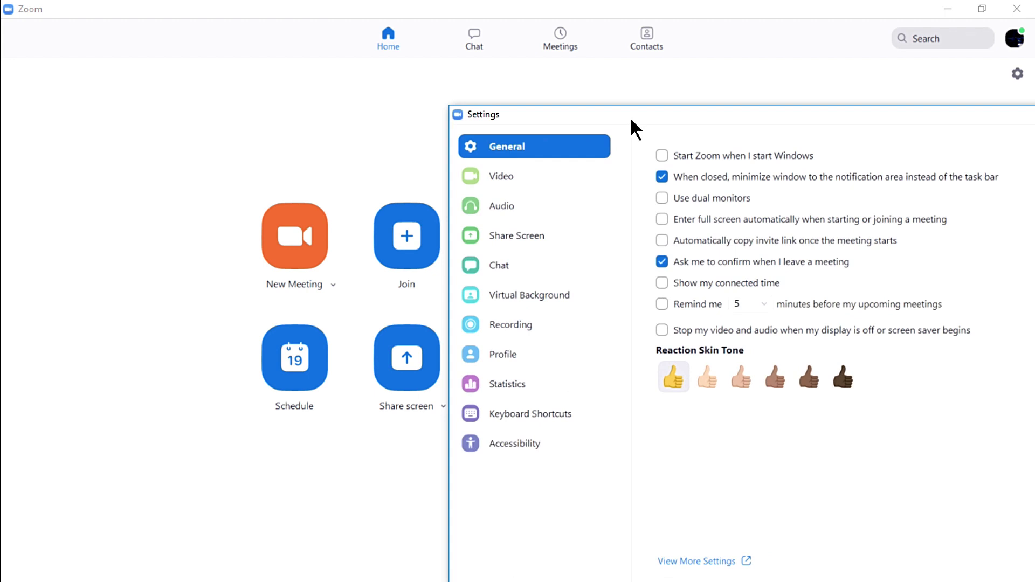
# In Zoom's Audio settings, choose ProFX 3-4 (3- ProFX) as speaker and Line (3- ProFX) as microphone.
pyautogui.moveTo(630, 116); pyautogui.dragTo(515, 111)
pyautogui.click(359, 199)
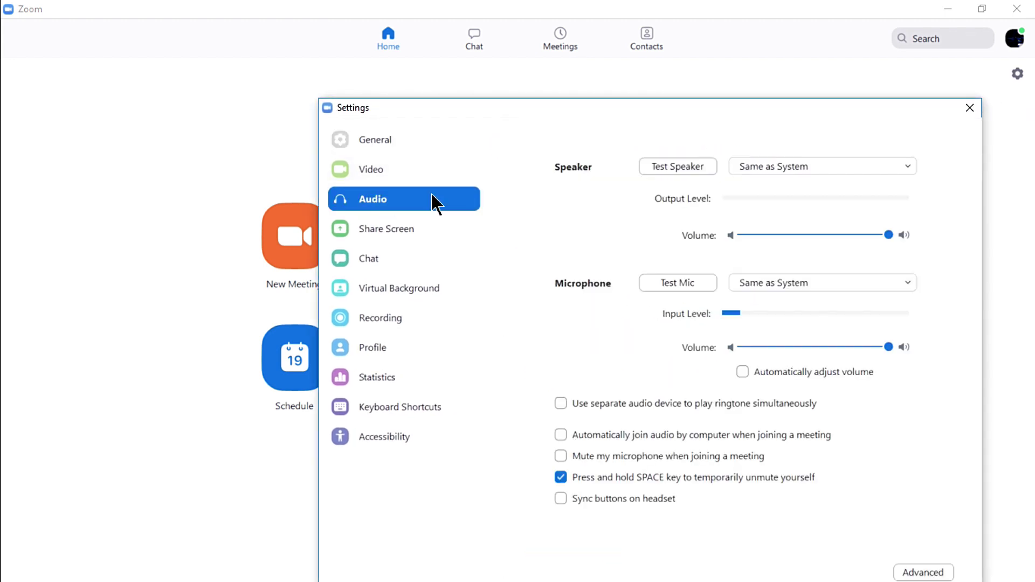
pyautogui.click(858, 167)
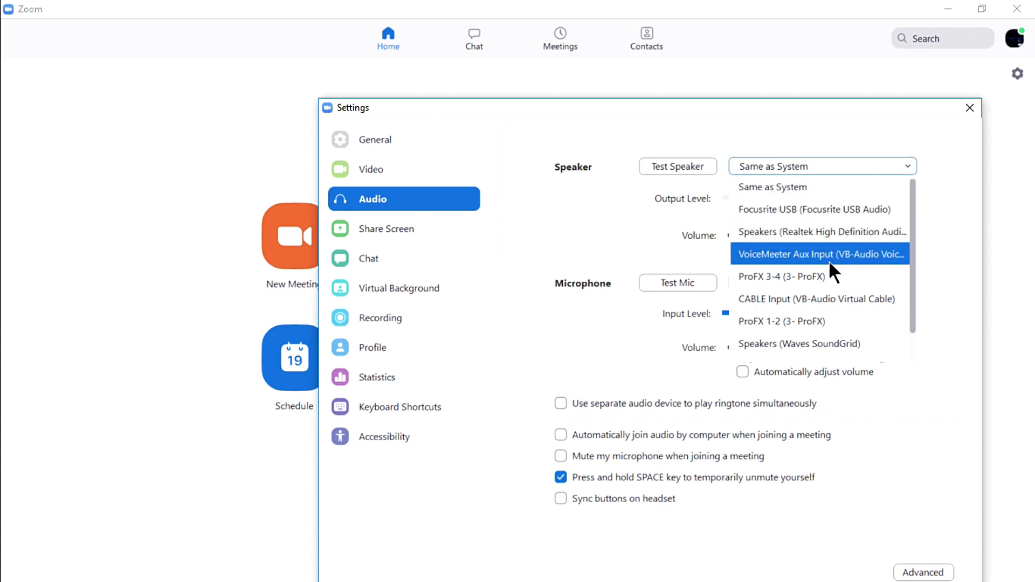
pyautogui.click(825, 275)
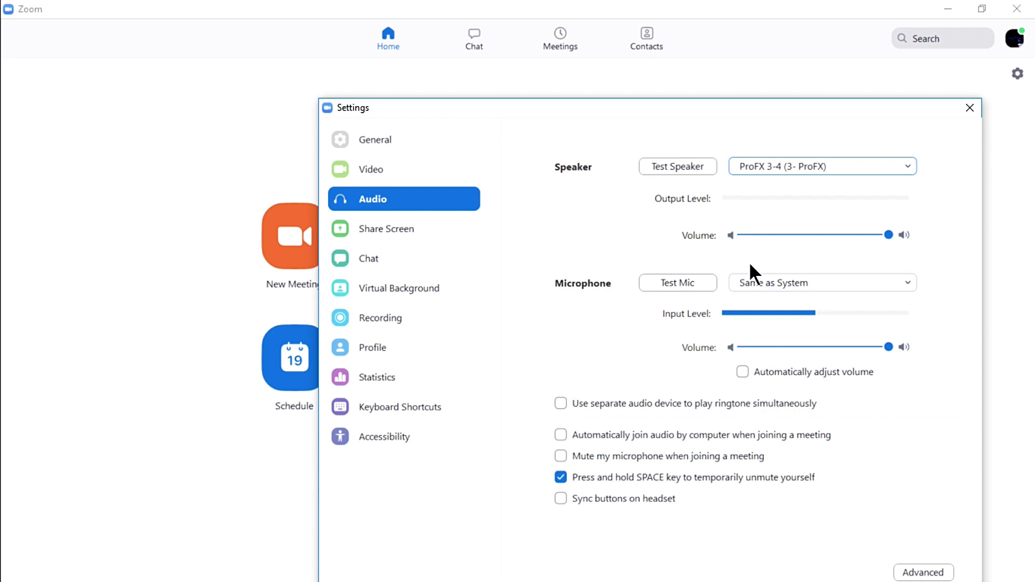
pyautogui.click(809, 277)
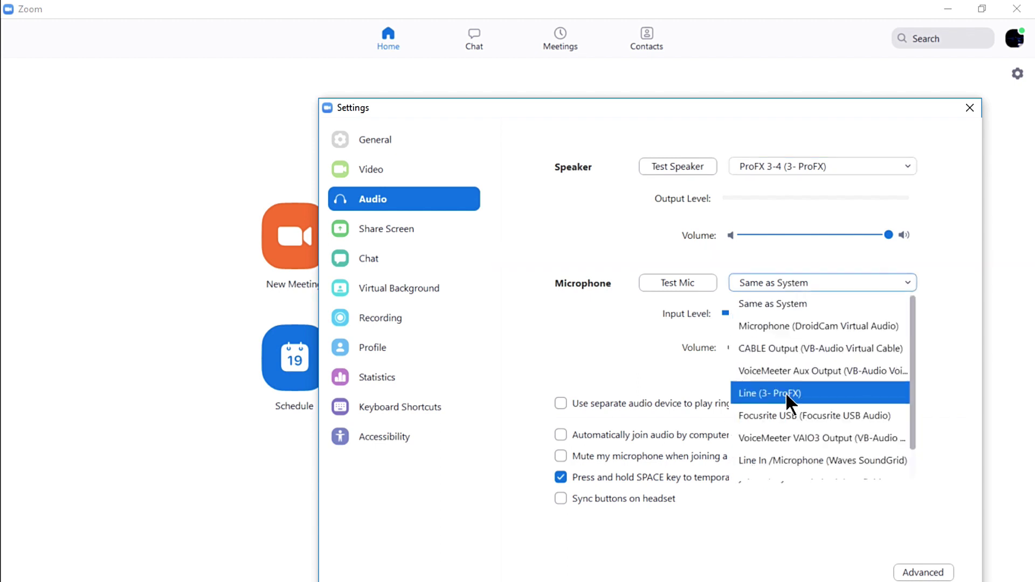
pyautogui.click(870, 392)
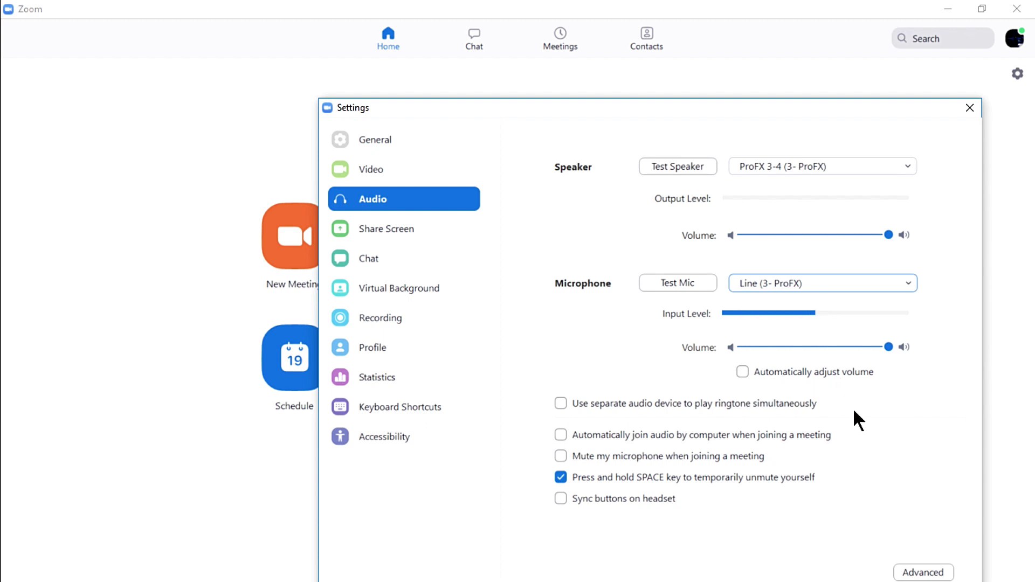
pyautogui.moveTo(847, 106); pyautogui.dragTo(807, 48)
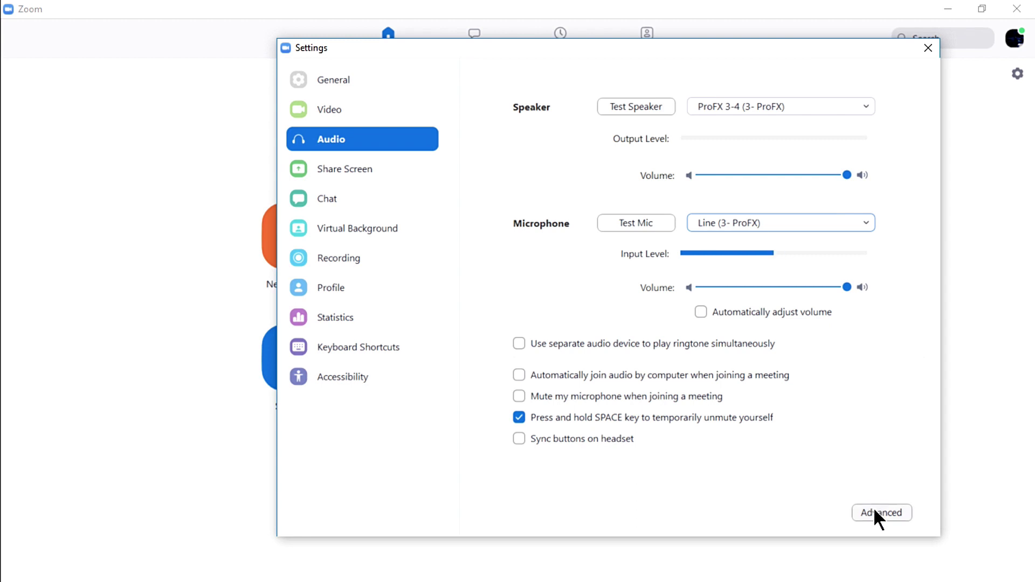
# Set both persistent and intermittent Suppress Background Noise options to Disable, then close Zoom Settings.
pyautogui.click(905, 516)
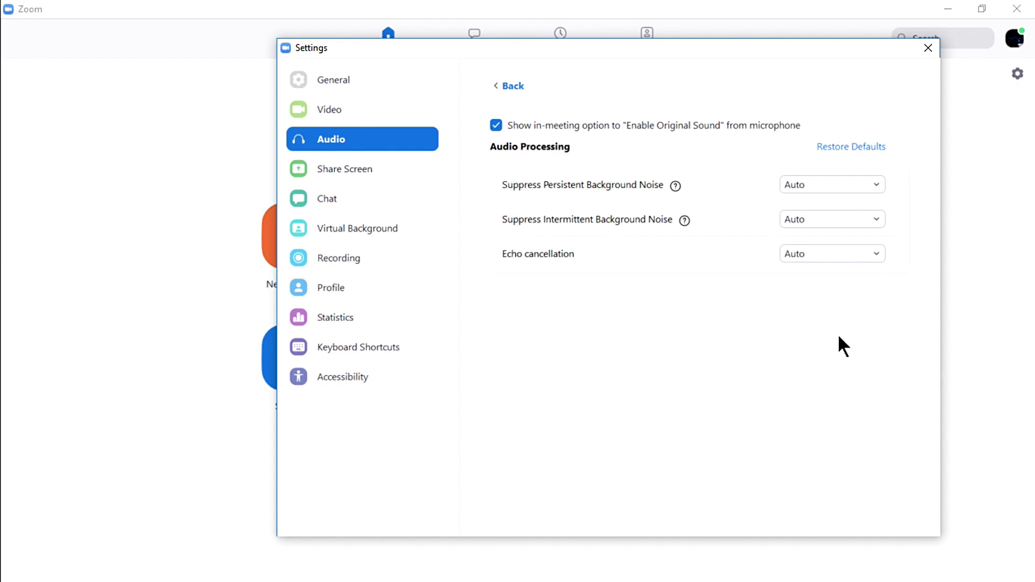
pyautogui.click(875, 184)
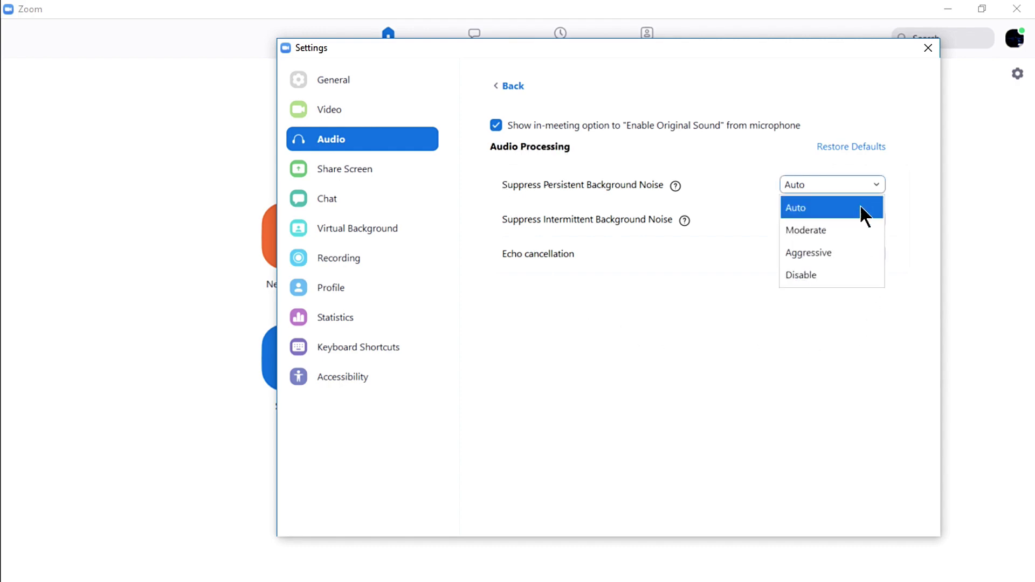
pyautogui.click(832, 276)
pyautogui.click(855, 218)
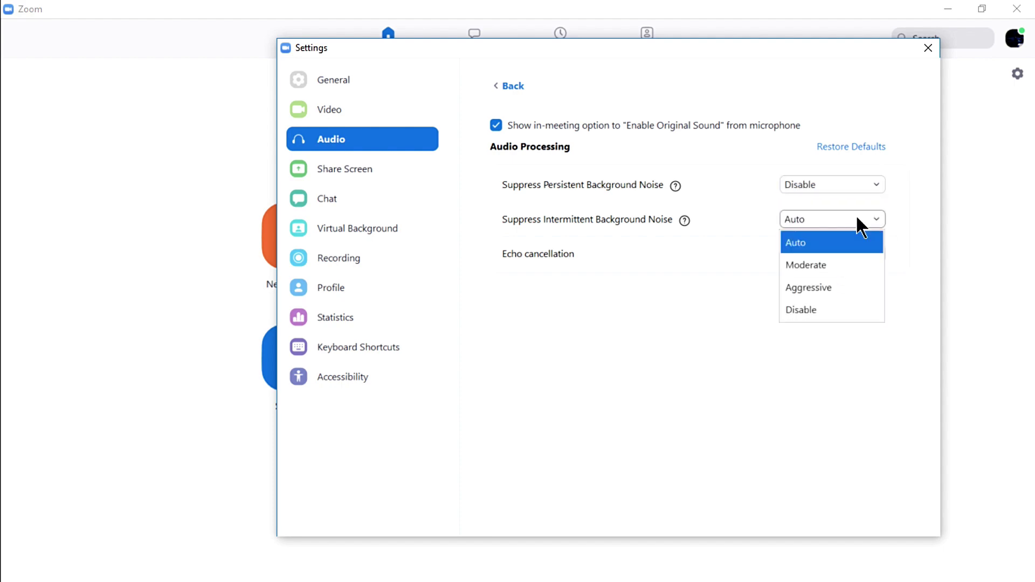
pyautogui.click(811, 307)
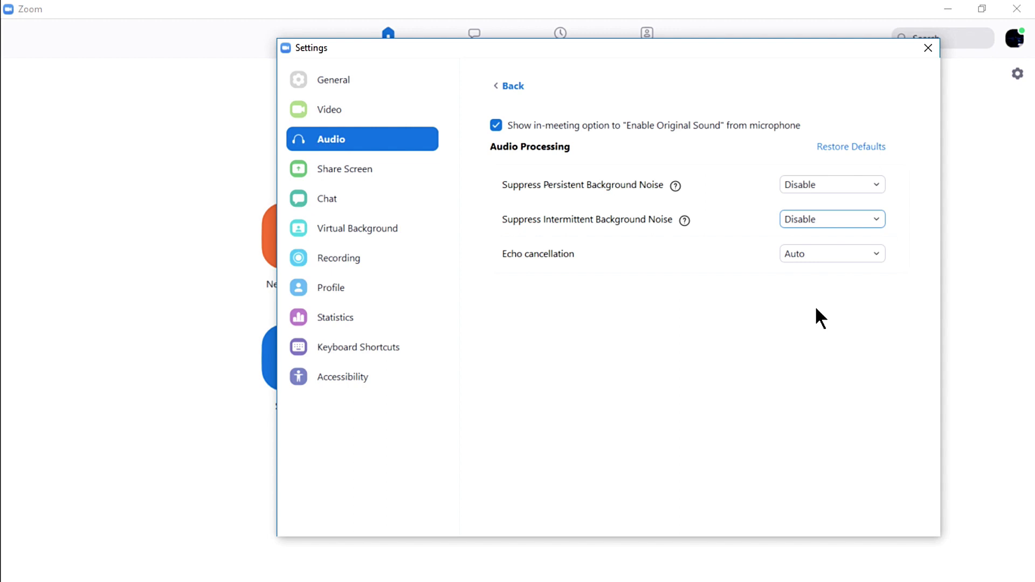
pyautogui.click(926, 49)
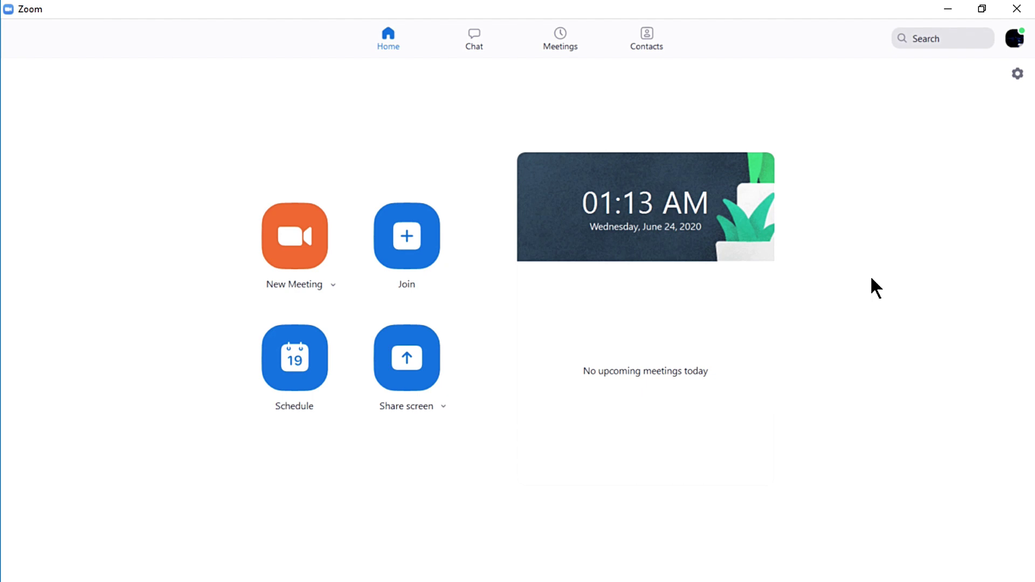
# Start a New Meeting from the Zoom Home screen to bring up the Join Audio dialog.
pyautogui.click(291, 261)
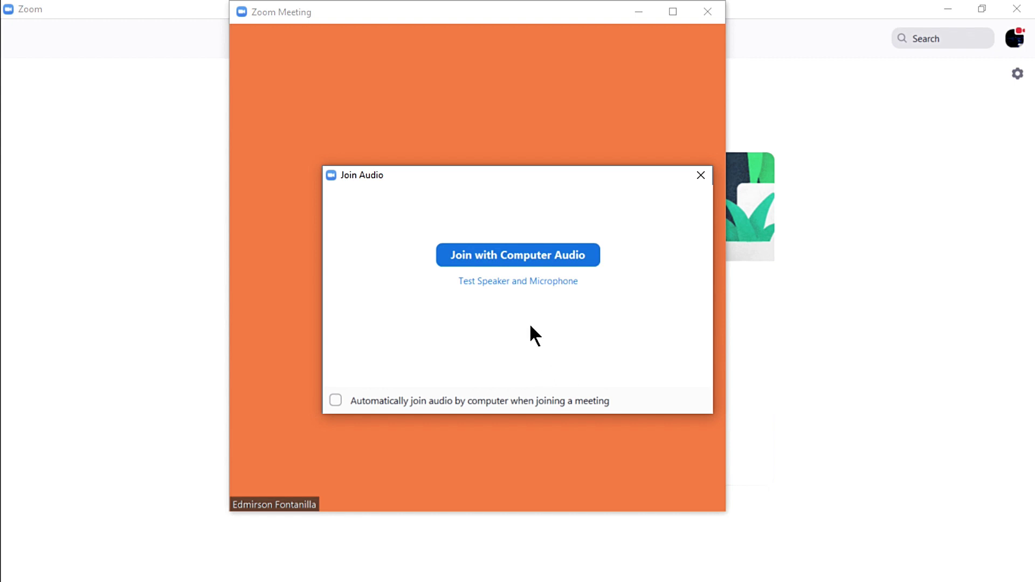
# Join the meeting with computer audio, toggle the camera video, and turn on Original Sound.
pyautogui.click(536, 254)
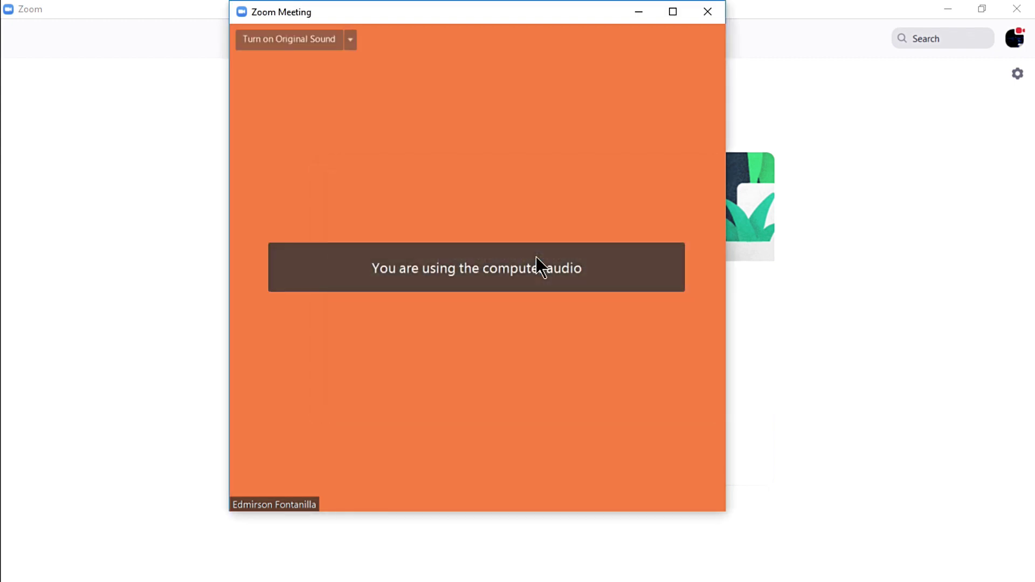
pyautogui.moveTo(335, 483)
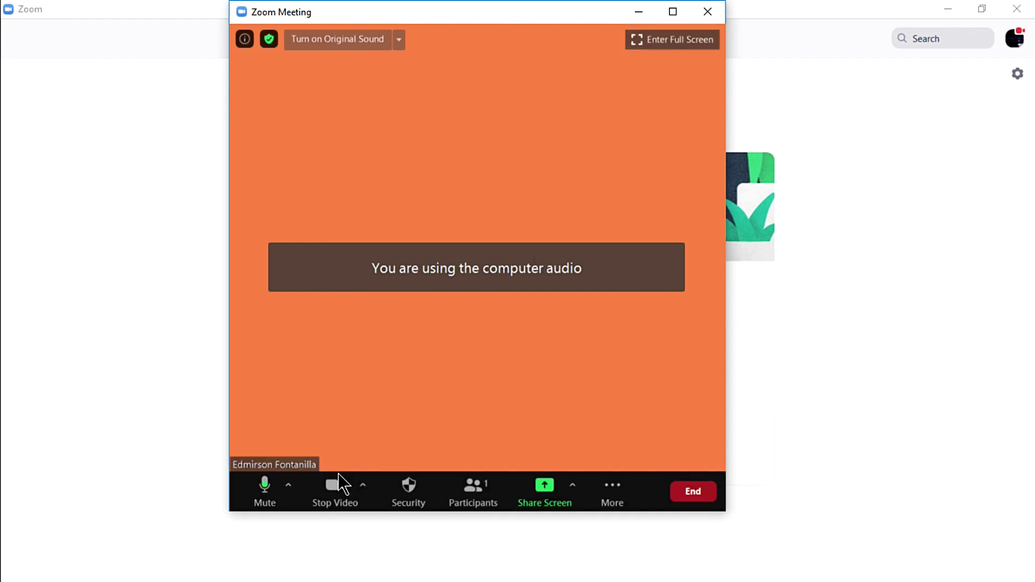
pyautogui.click(331, 488)
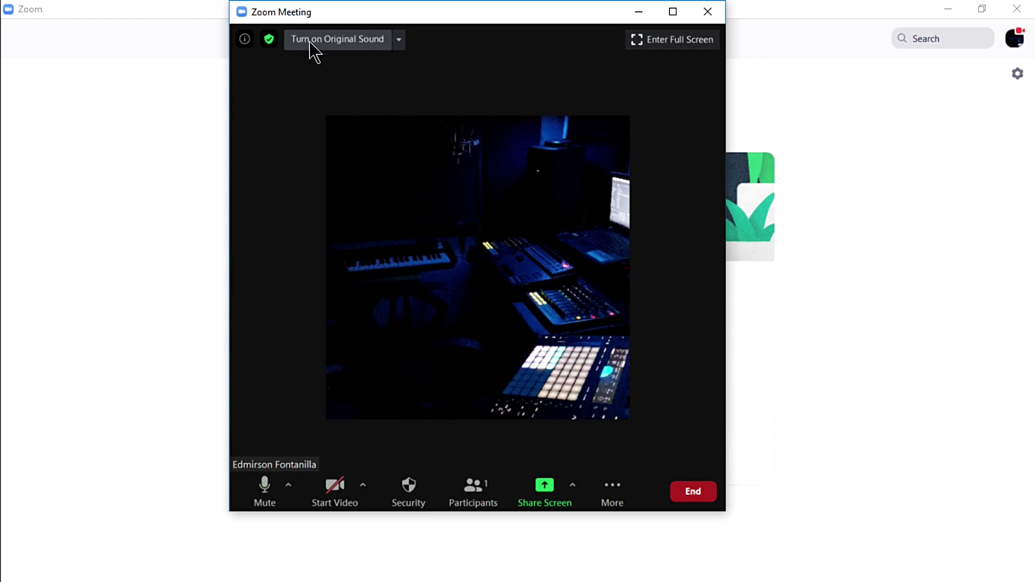
pyautogui.click(369, 44)
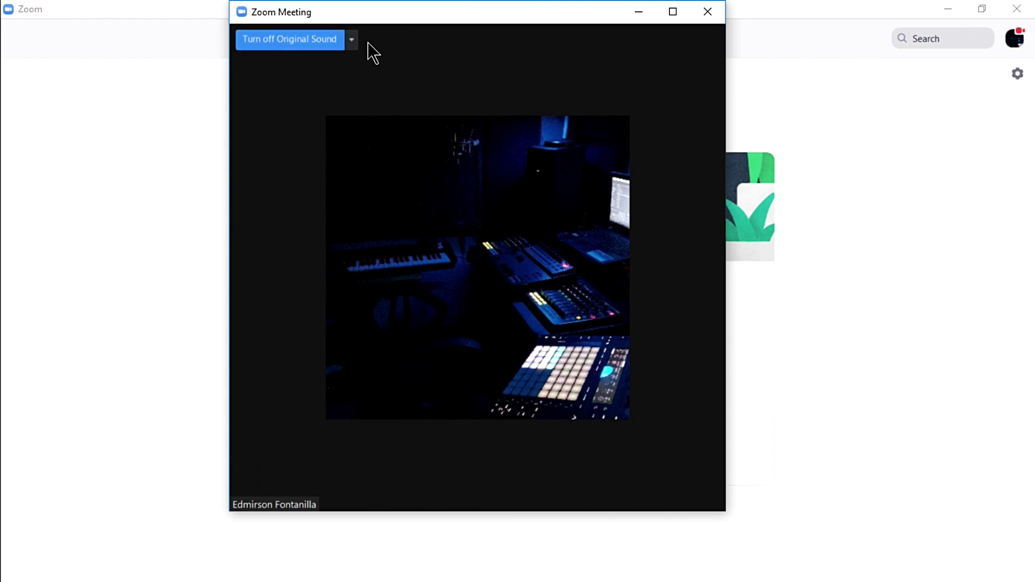
pyautogui.moveTo(324, 49)
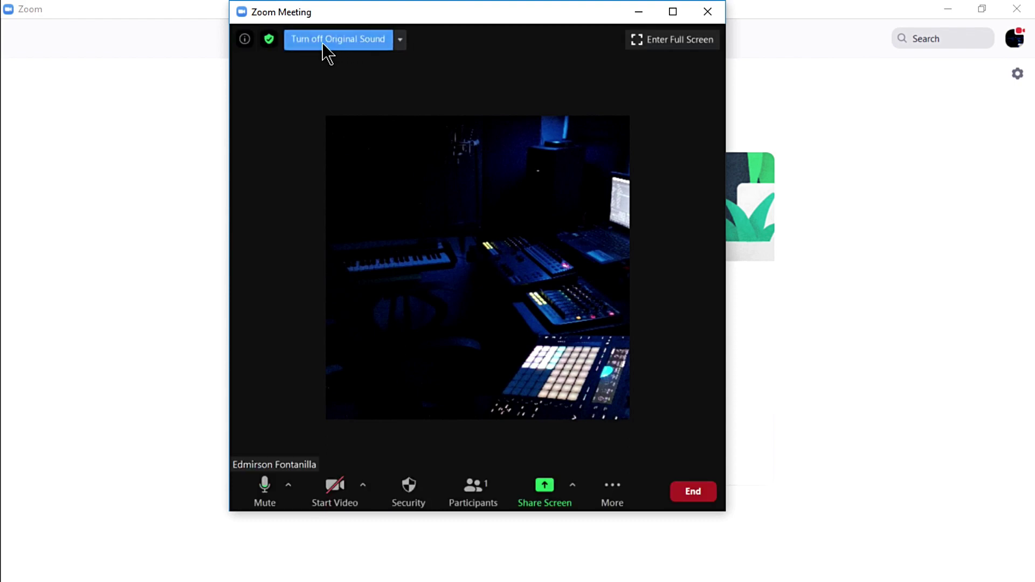